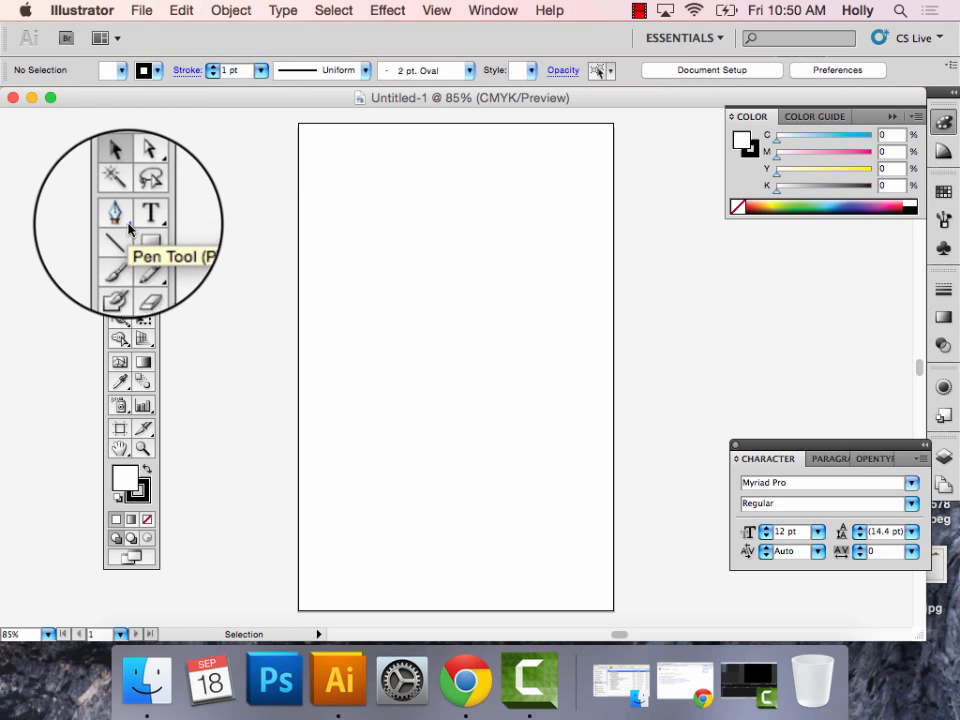
# Step: Draw a closed four-sided shape with the Pen tool in the upper half of the artboard, using no fill and a black stroke
pyautogui.click(120, 217)
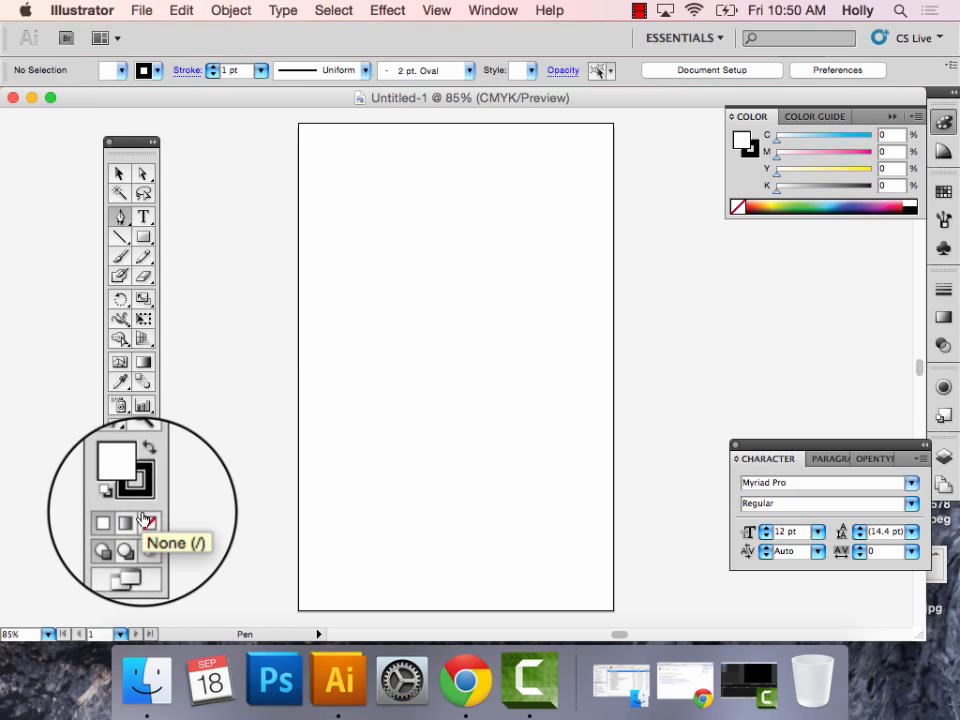
pyautogui.click(147, 520)
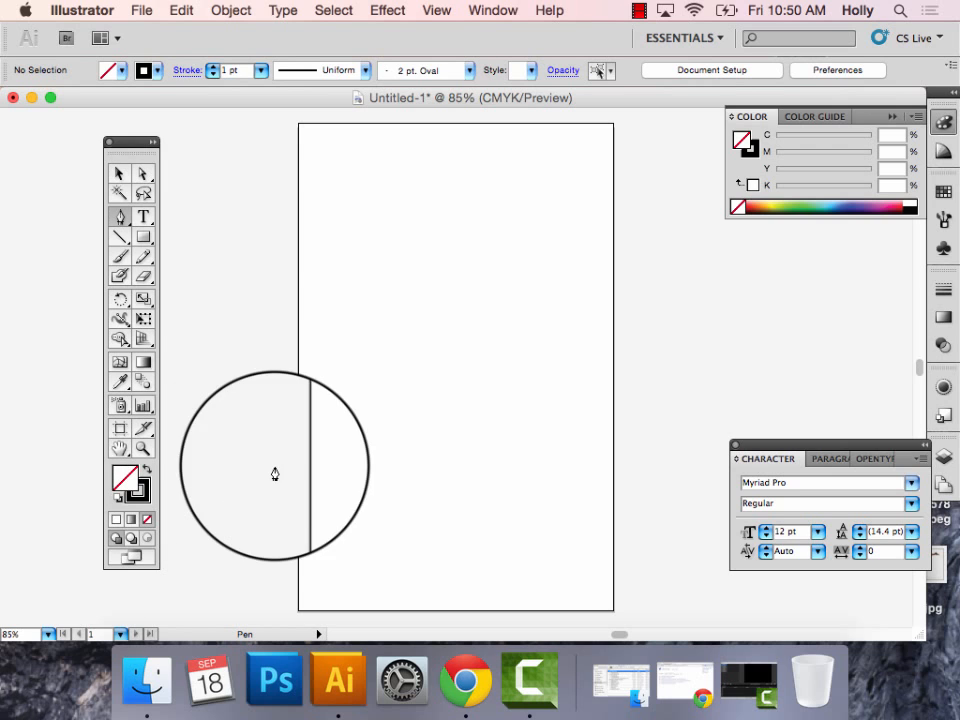
pyautogui.click(351, 246)
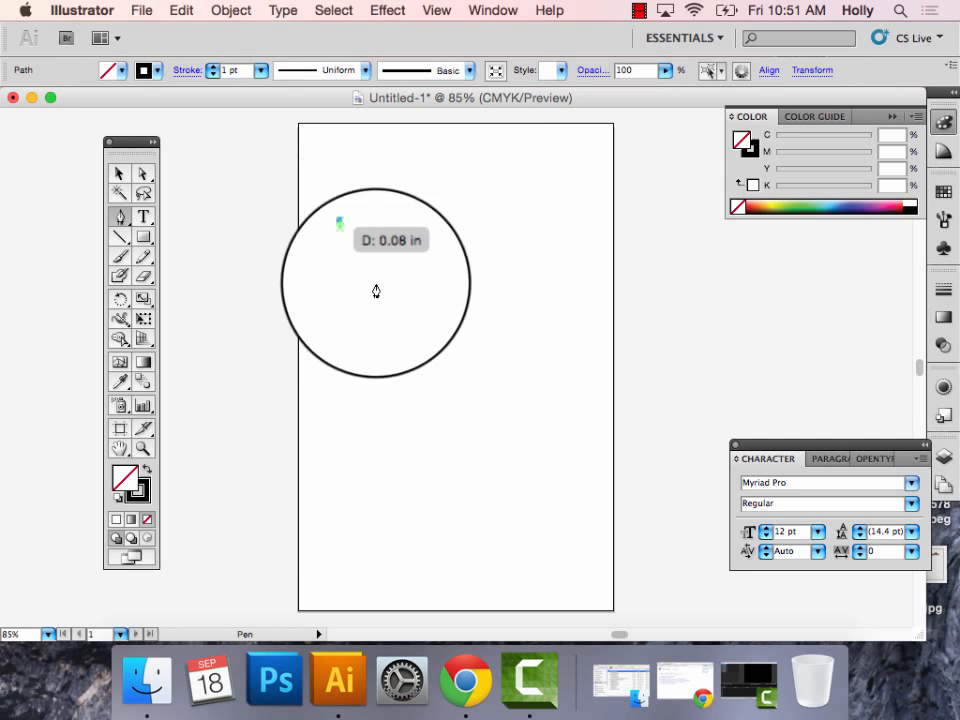
pyautogui.click(456, 337)
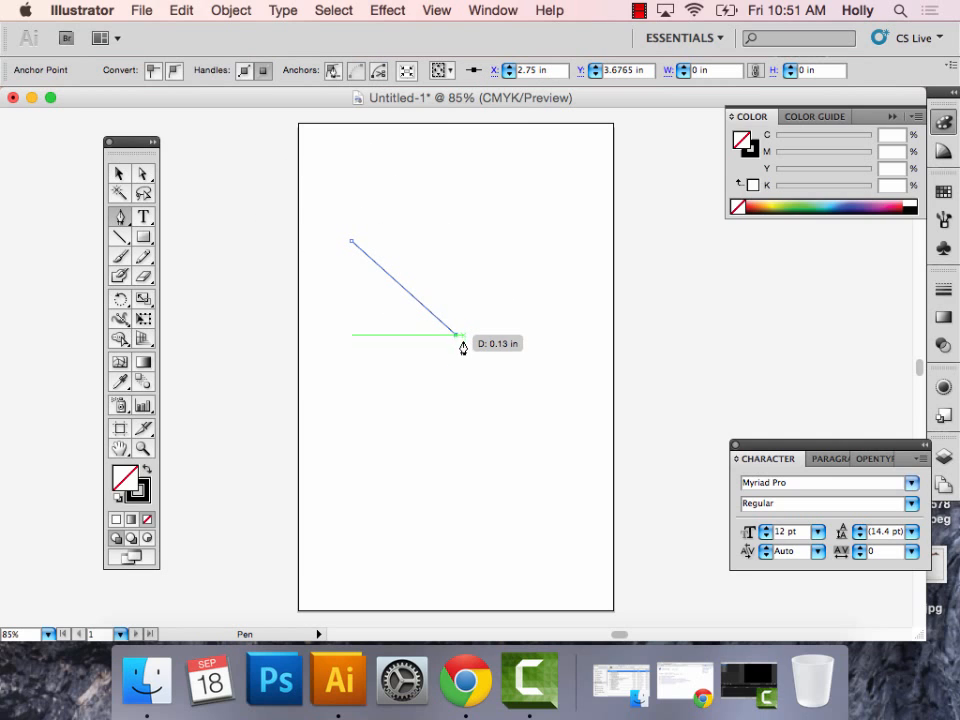
pyautogui.click(377, 432)
pyautogui.click(319, 331)
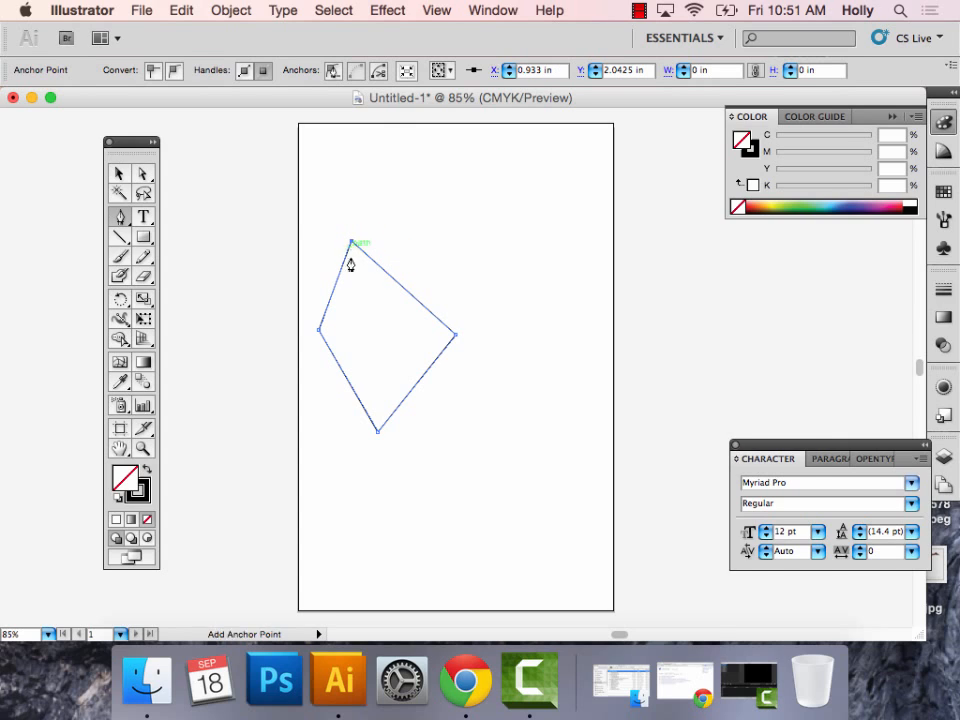
pyautogui.click(351, 243)
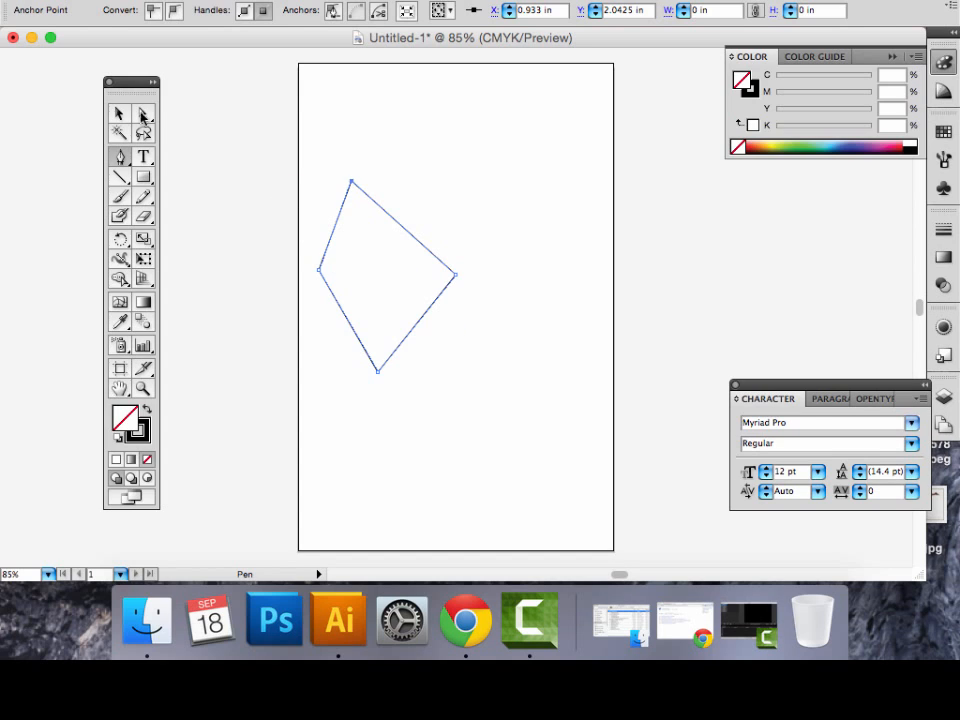
# Step: Move the whole four-sided shape up and to the right, closer to the centre of the artboard
pyautogui.press('v')
pyautogui.click(440, 263)
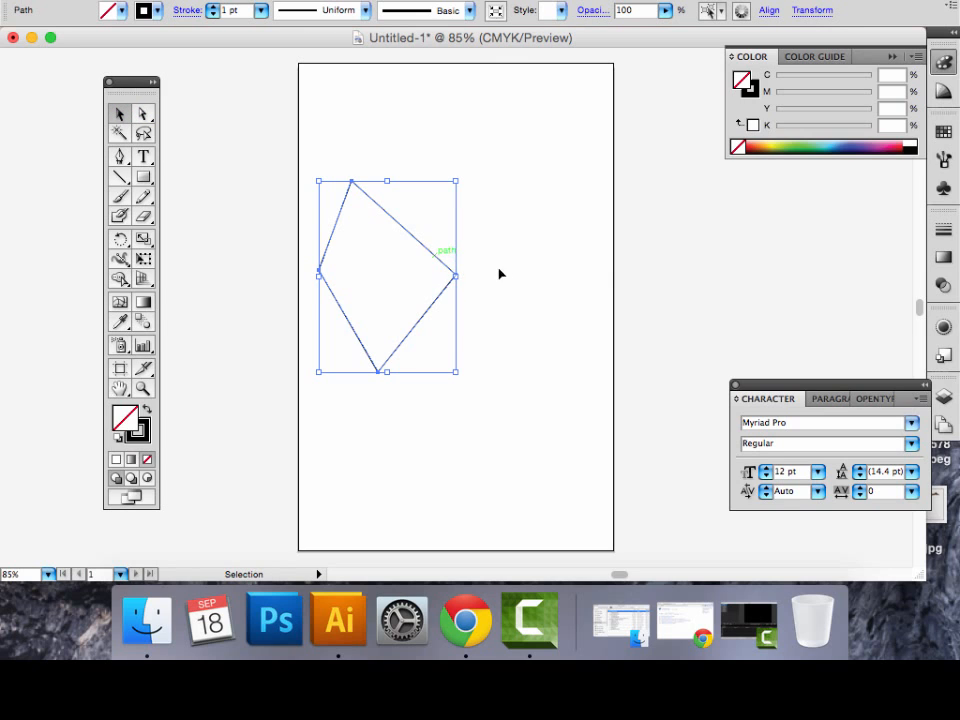
pyautogui.moveTo(409, 263); pyautogui.dragTo(460, 216)
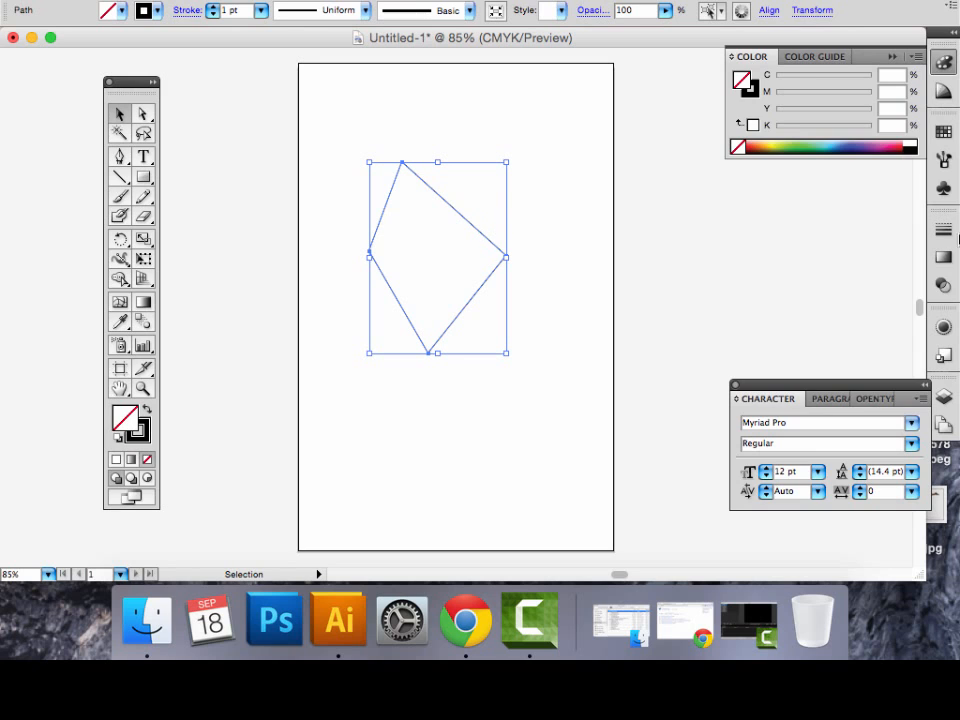
# Step: Set the four-sided shape's stroke weight to 4 pt and deselect it
pyautogui.click(943, 229)
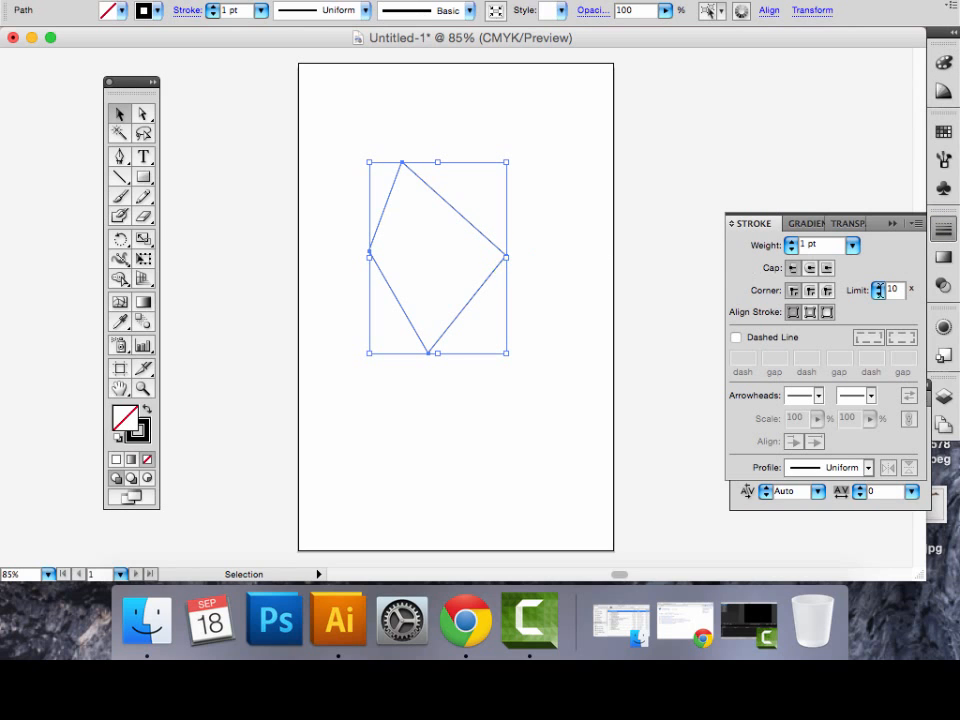
pyautogui.click(851, 246)
pyautogui.click(834, 280)
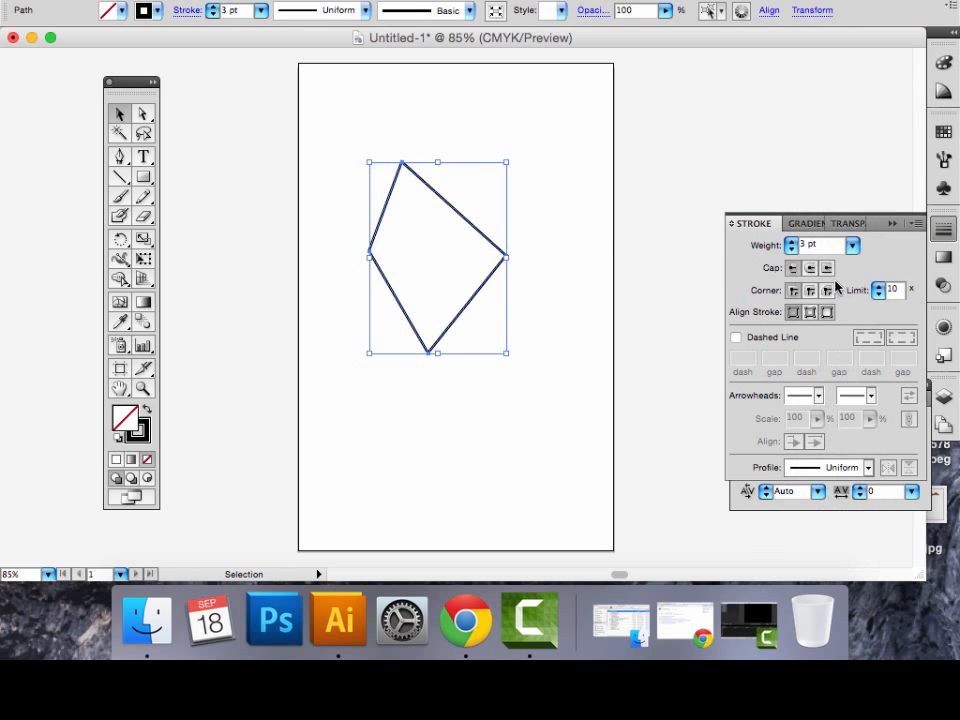
pyautogui.click(852, 247)
pyautogui.click(838, 262)
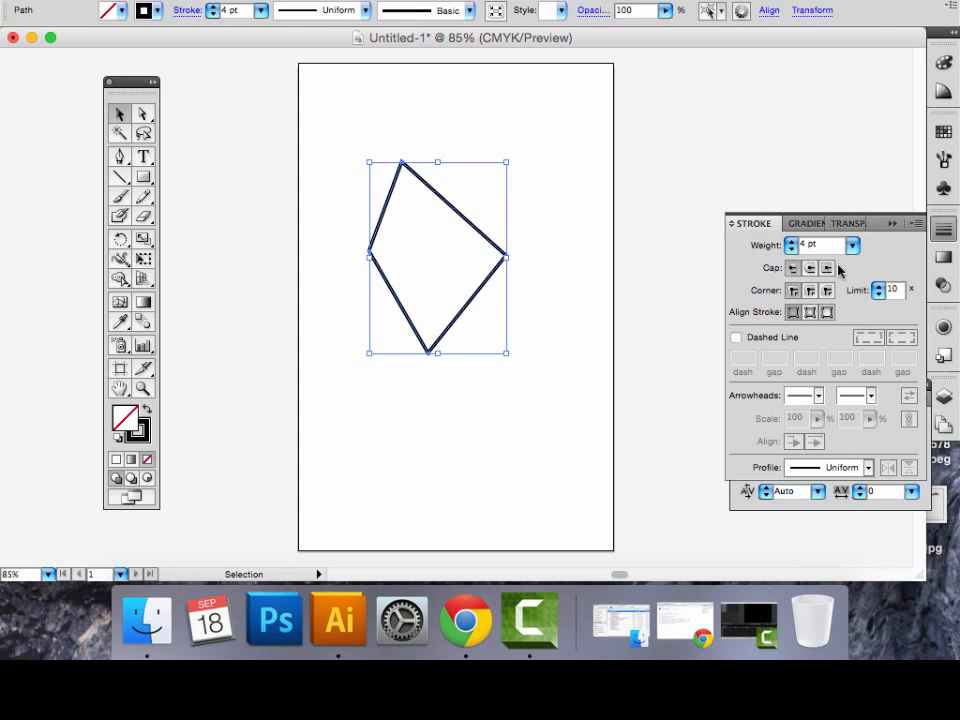
pyautogui.click(676, 228)
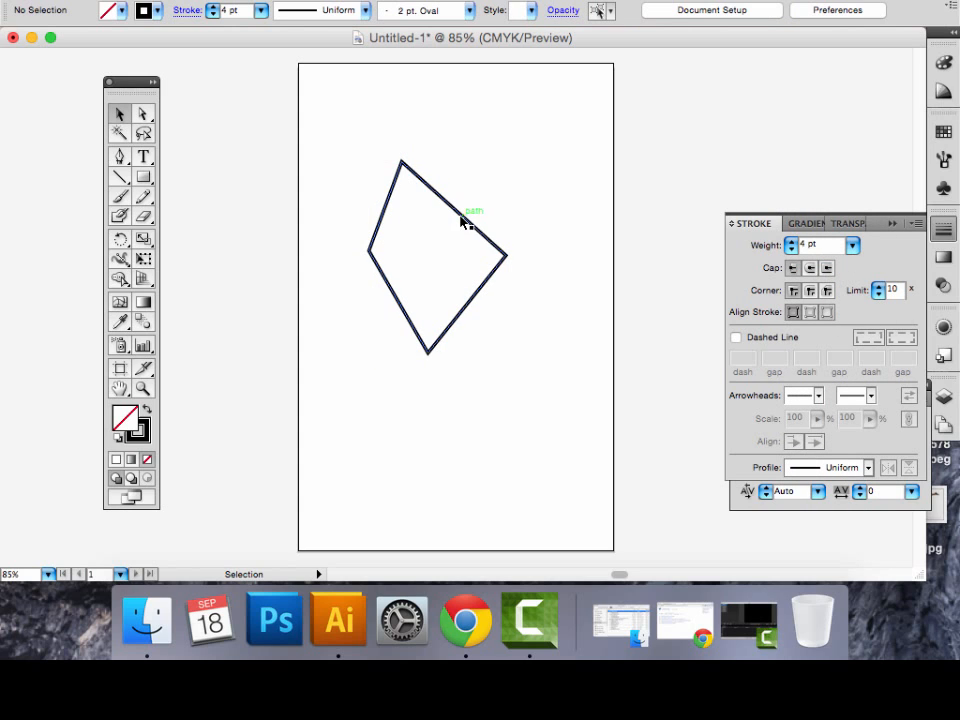
# Step: Reshape the four-sided path with Direct Selection, moving its left anchor to the upper left and its top anchor slightly up and left
pyautogui.click(466, 216)
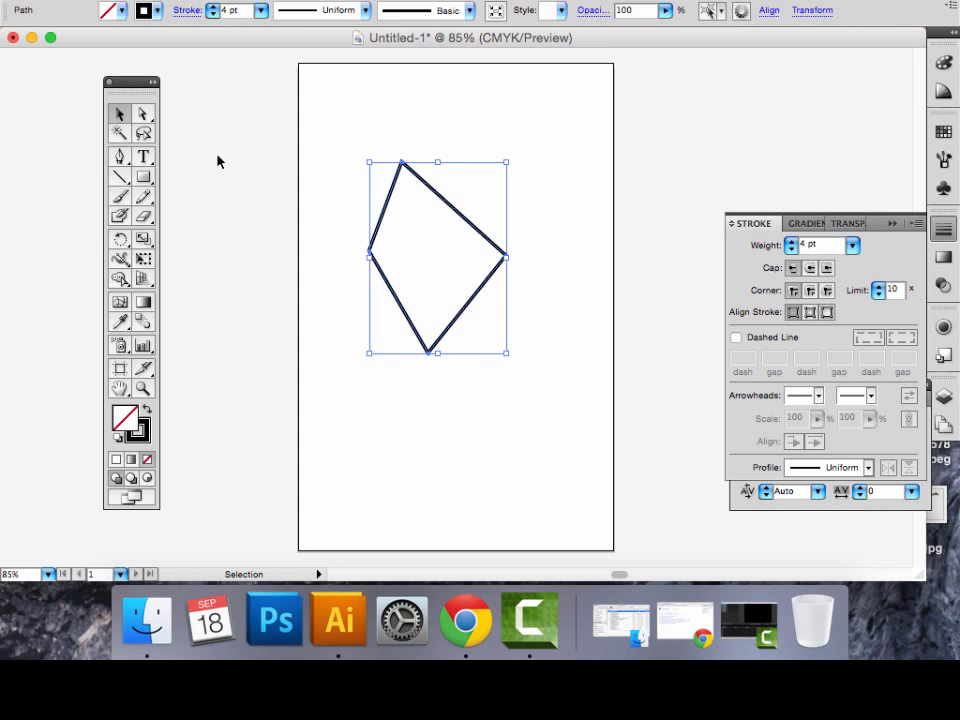
pyautogui.click(147, 115)
pyautogui.click(371, 253)
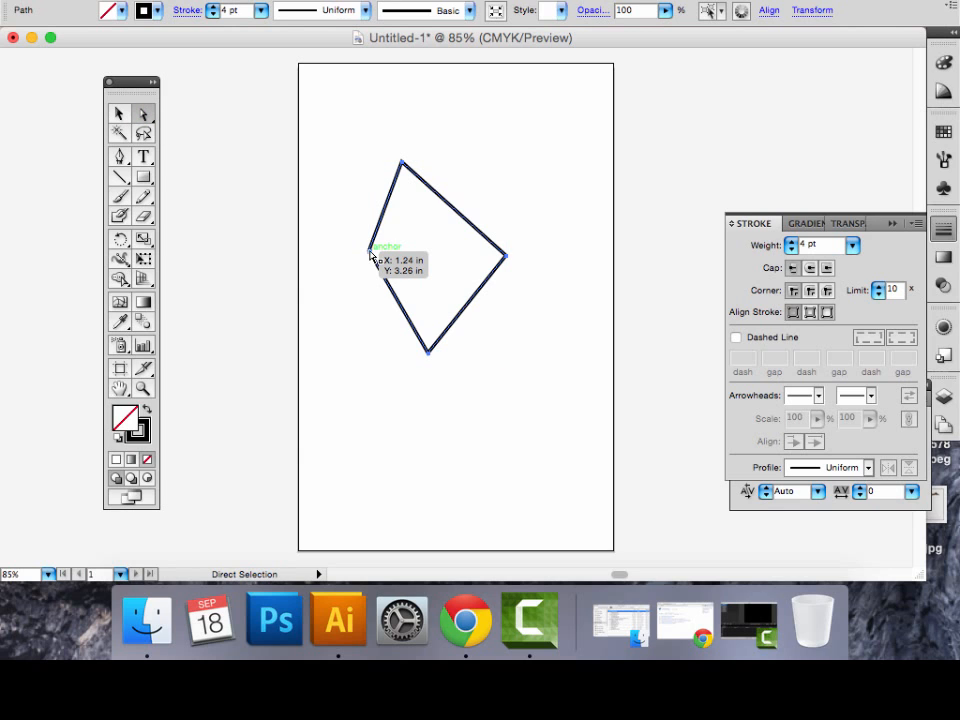
pyautogui.moveTo(371, 256); pyautogui.dragTo(313, 151)
pyautogui.moveTo(404, 162); pyautogui.dragTo(437, 260)
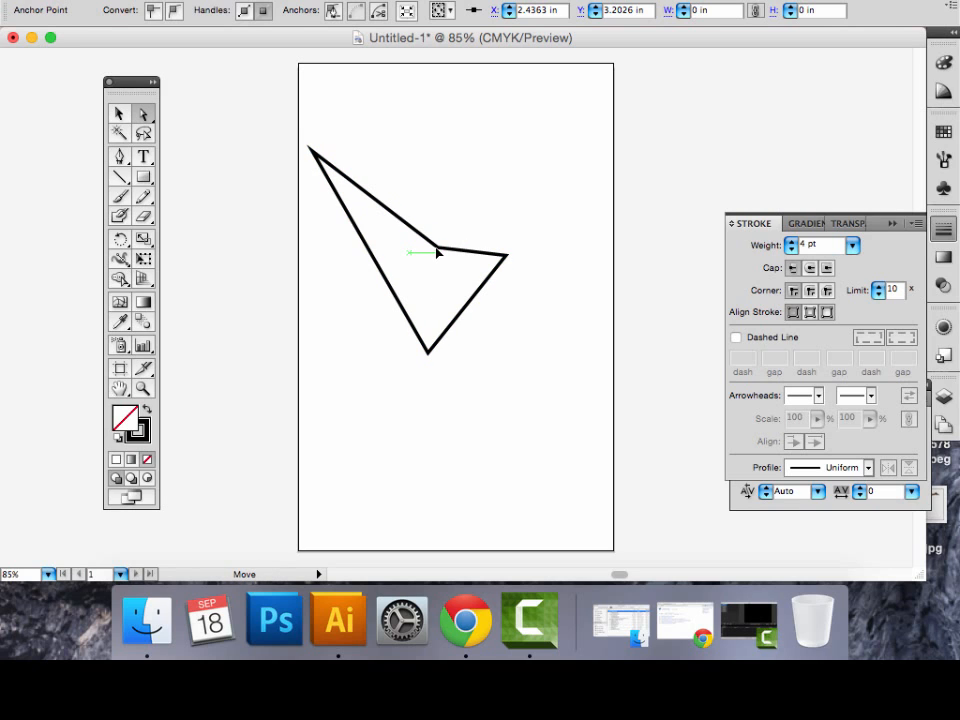
pyautogui.click(505, 255)
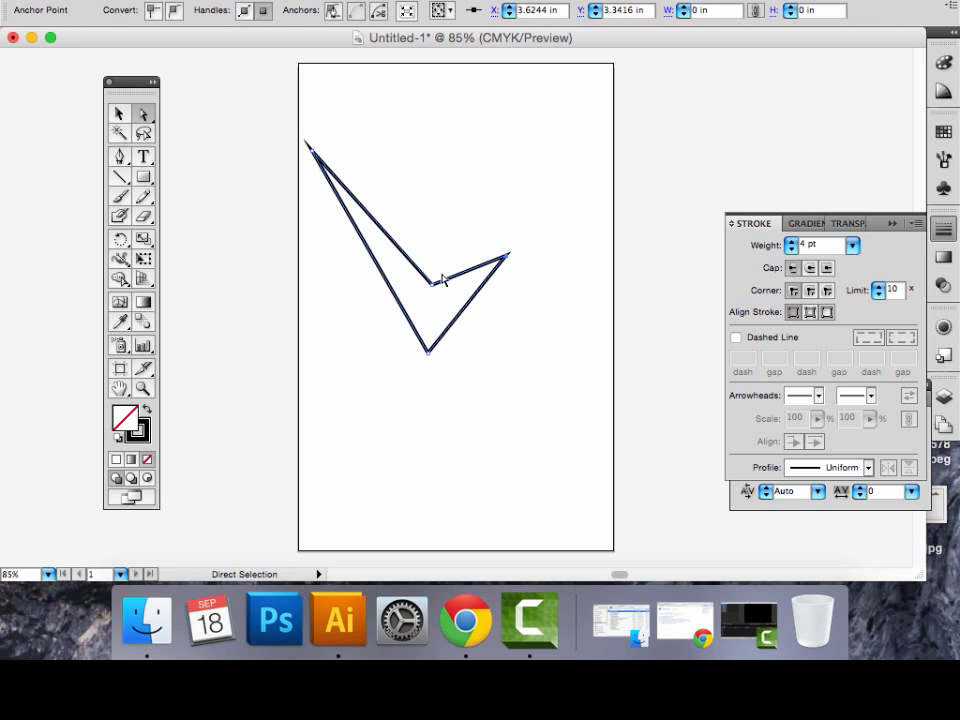
pyautogui.moveTo(432, 284); pyautogui.dragTo(392, 130)
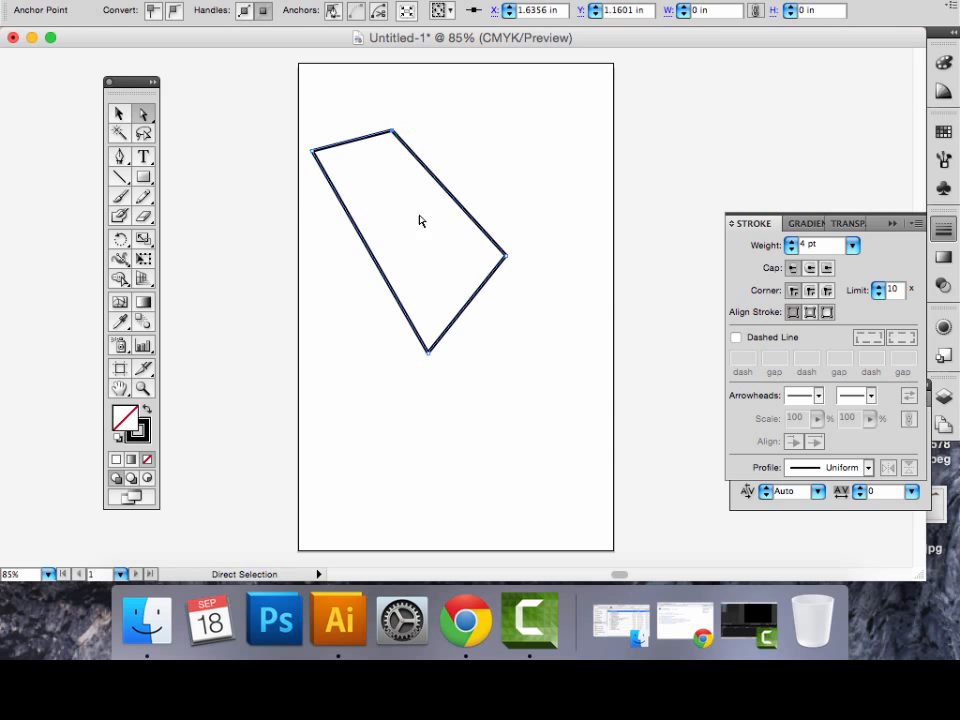
# Step: Draw a second straight-segment Pen path of four points below the first shape, repositioning its anchors without leaving the Pen tool
pyautogui.click(119, 156)
pyautogui.click(393, 443)
pyautogui.click(513, 472)
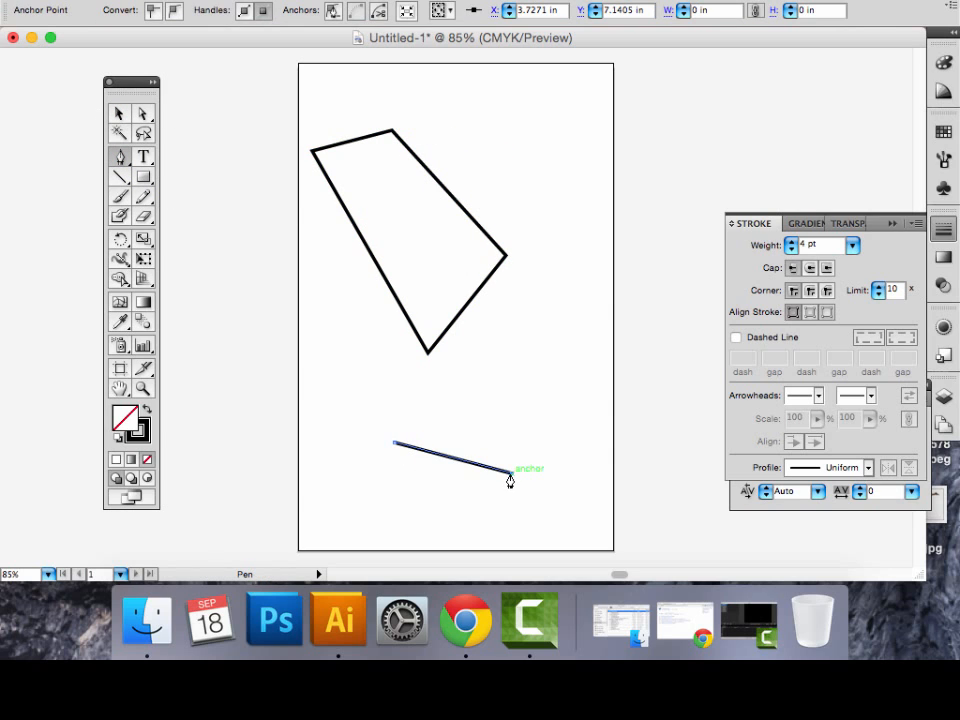
pyautogui.press('super')
pyautogui.moveTo(513, 474); pyautogui.dragTo(486, 518)
pyautogui.click(543, 448)
pyautogui.click(530, 389)
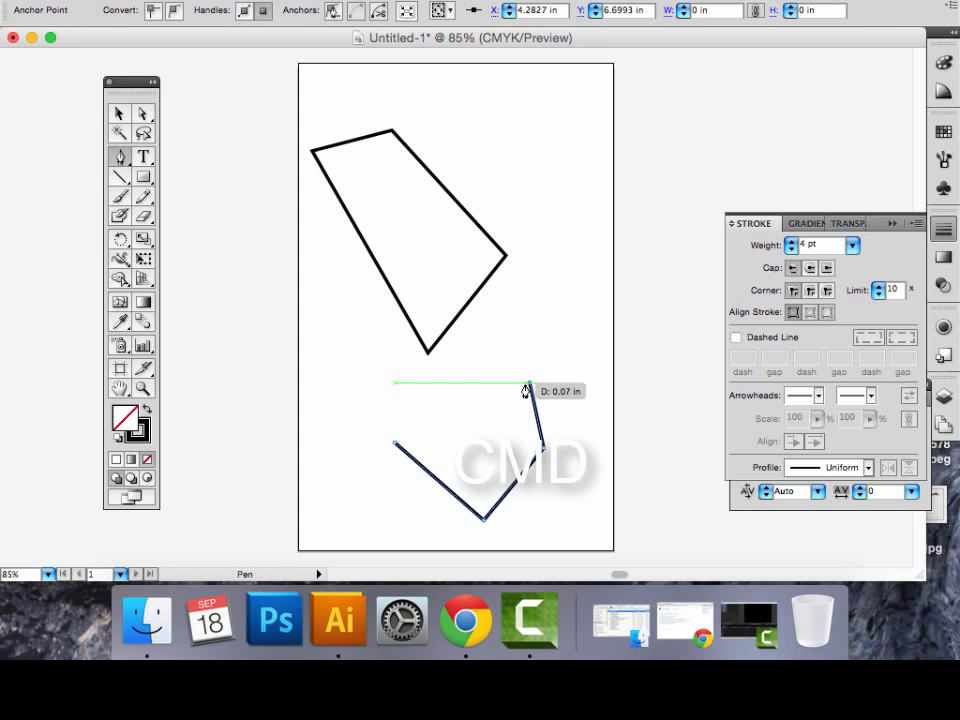
pyautogui.press('super')
pyautogui.moveTo(536, 387); pyautogui.dragTo(447, 392)
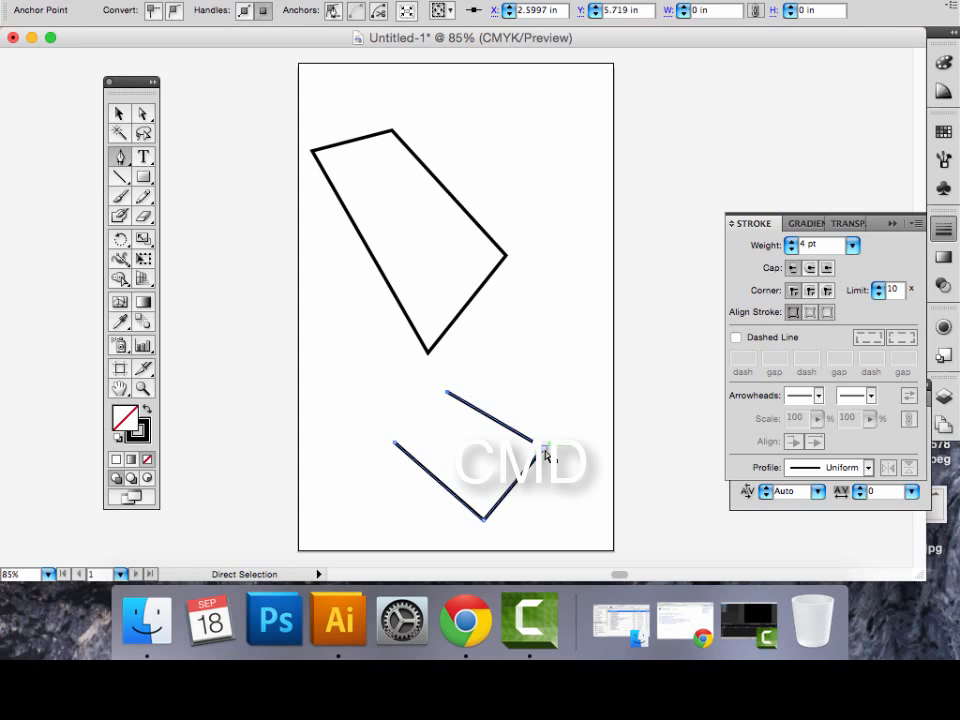
pyautogui.moveTo(544, 451); pyautogui.dragTo(449, 455)
# Step: Complete the lower path as a closed outline and form its bottom notch by moving the starting anchor down and deleting the stray inner anchor
pyautogui.click(374, 401)
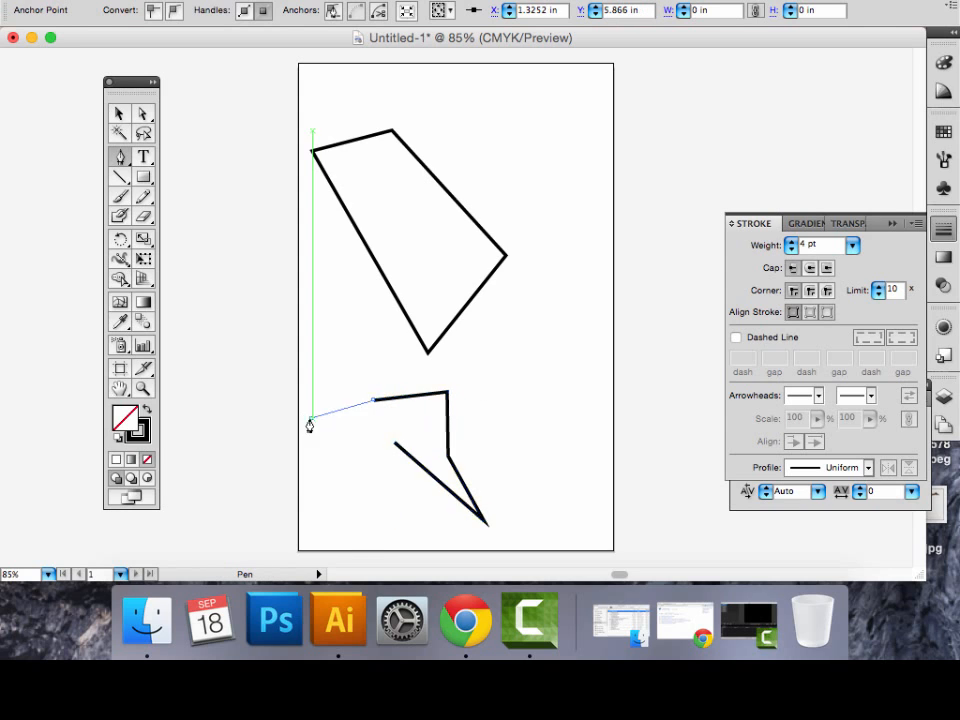
pyautogui.click(313, 417)
pyautogui.click(328, 490)
pyautogui.click(367, 519)
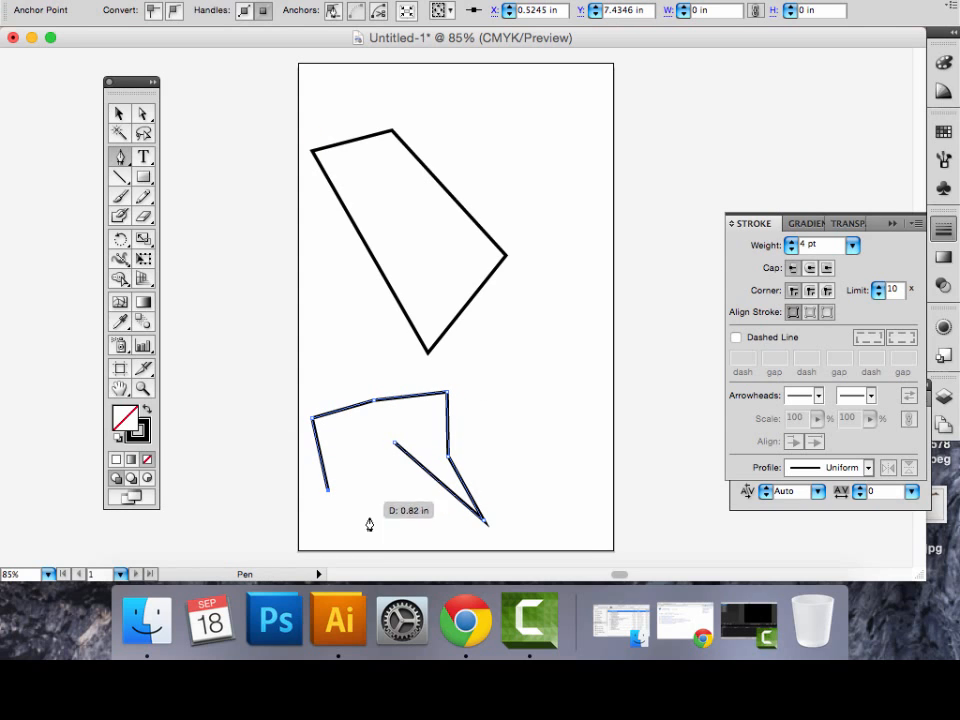
pyautogui.click(393, 469)
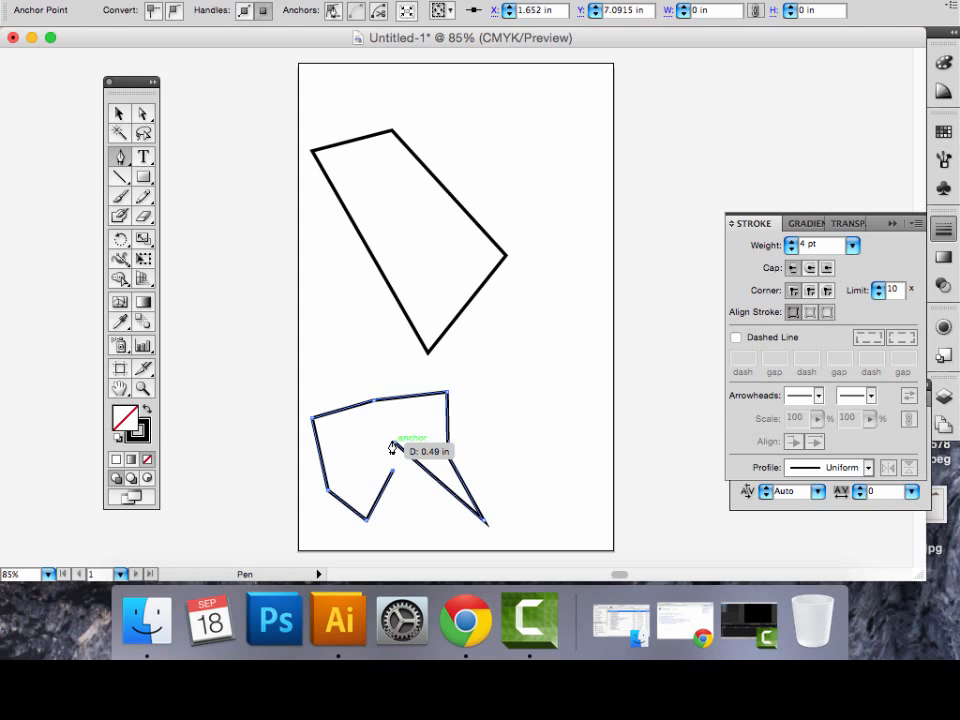
pyautogui.click(363, 440)
pyautogui.click(395, 446)
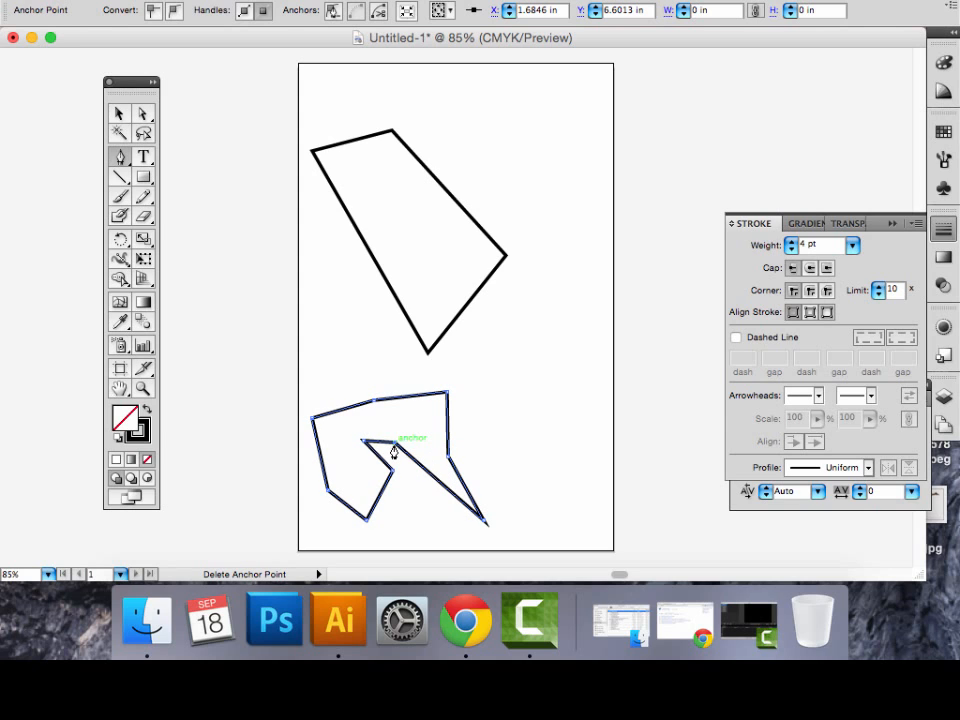
pyautogui.moveTo(395, 444); pyautogui.dragTo(419, 514)
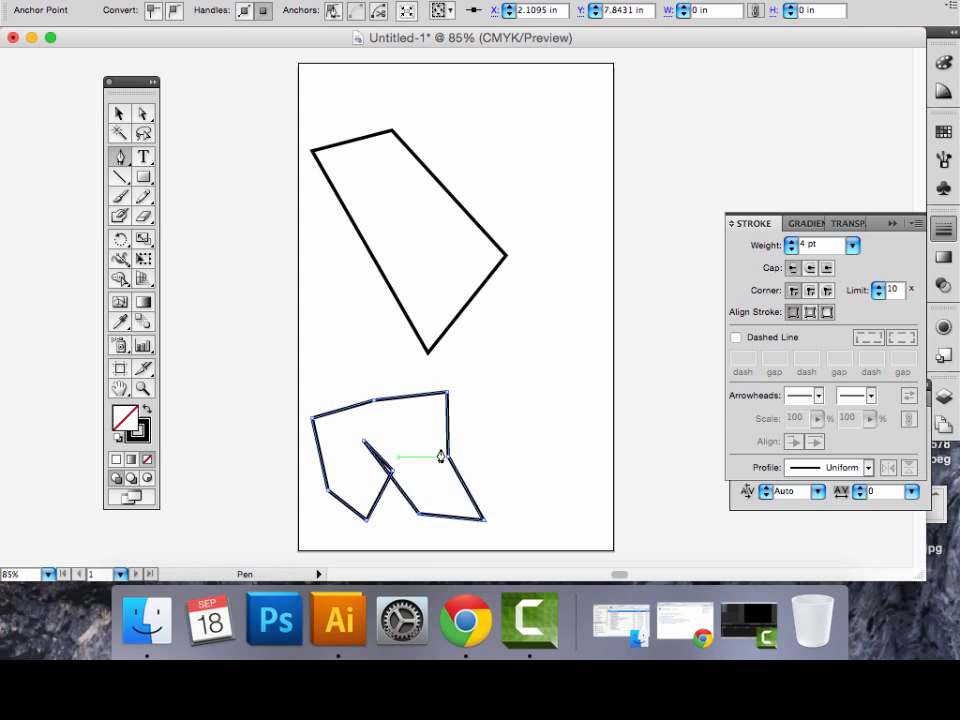
pyautogui.click(364, 441)
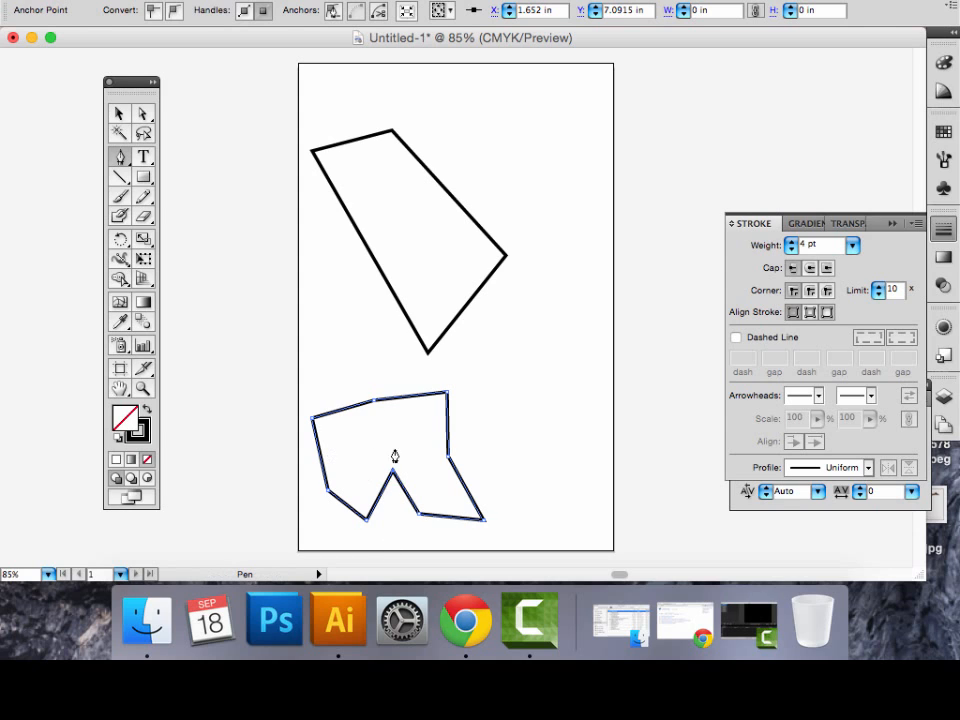
# Step: Move the notched shape to the upper right of the artboard and the four-sided shape downward
pyautogui.click(118, 115)
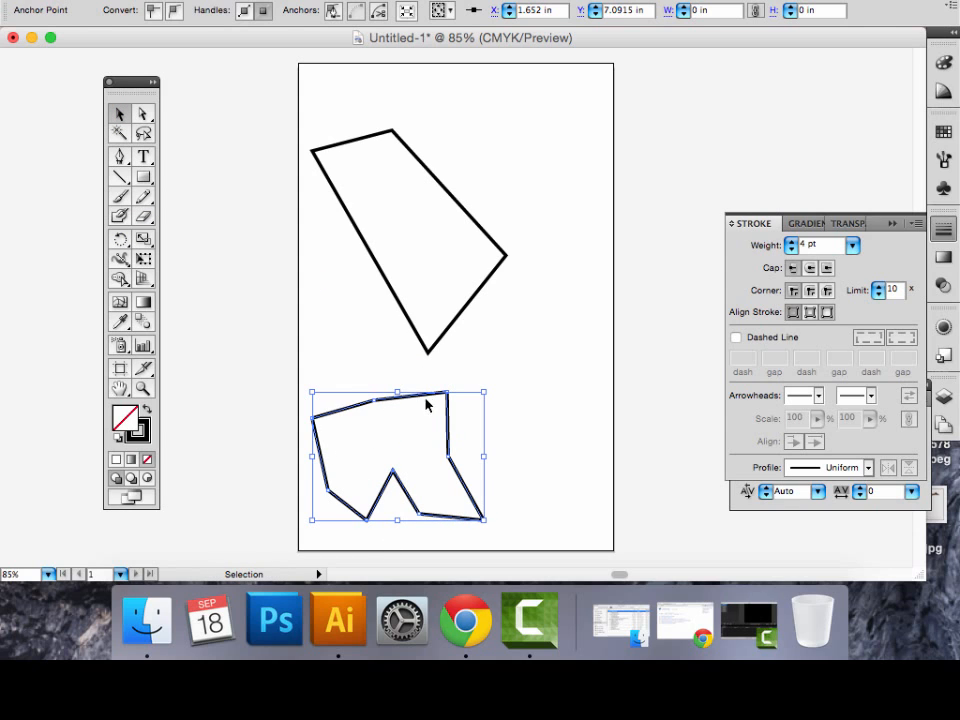
pyautogui.moveTo(446, 420); pyautogui.dragTo(560, 180)
pyautogui.click(542, 403)
pyautogui.moveTo(471, 302); pyautogui.dragTo(497, 410)
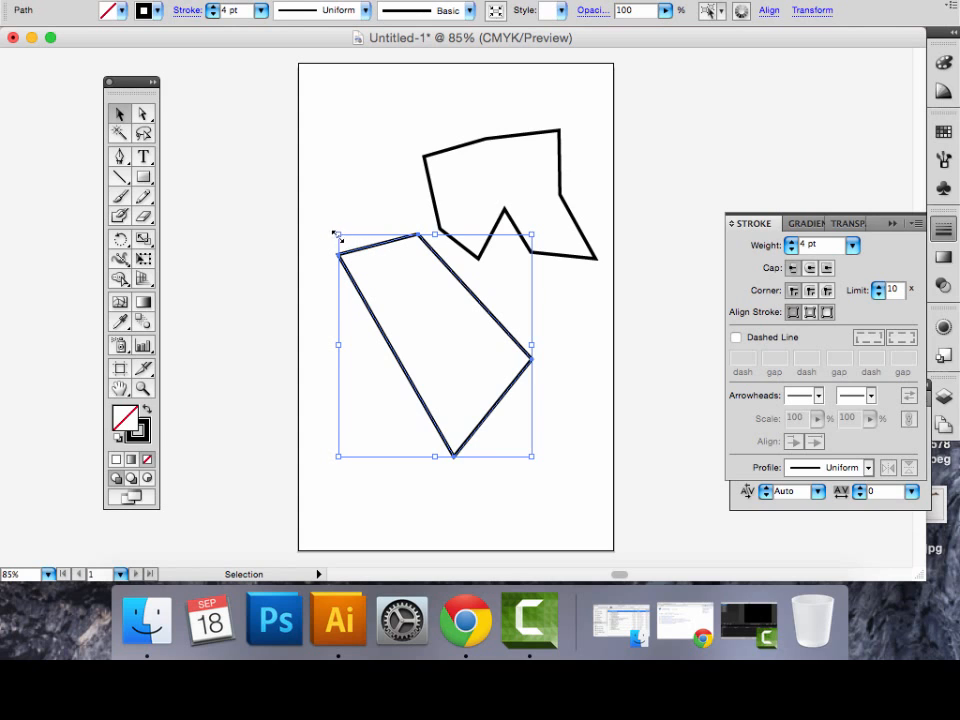
# Step: Scale down and rotate the four-sided shape, and place it at the upper left so it overlaps the notched shape
pyautogui.moveTo(338, 235); pyautogui.dragTo(414, 323)
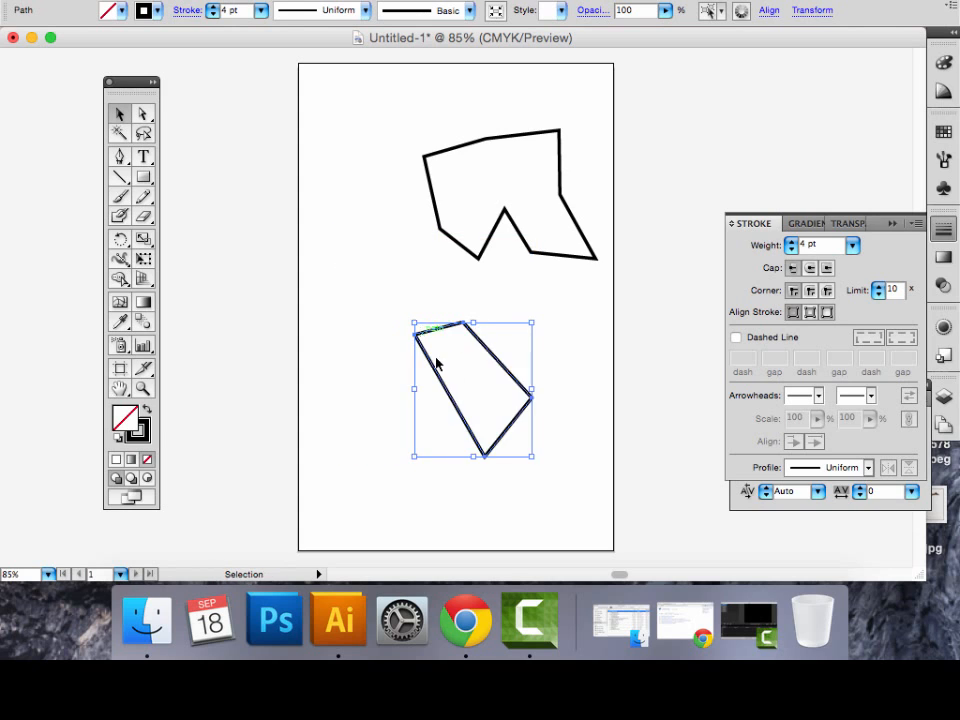
pyautogui.moveTo(505, 376); pyautogui.dragTo(484, 332)
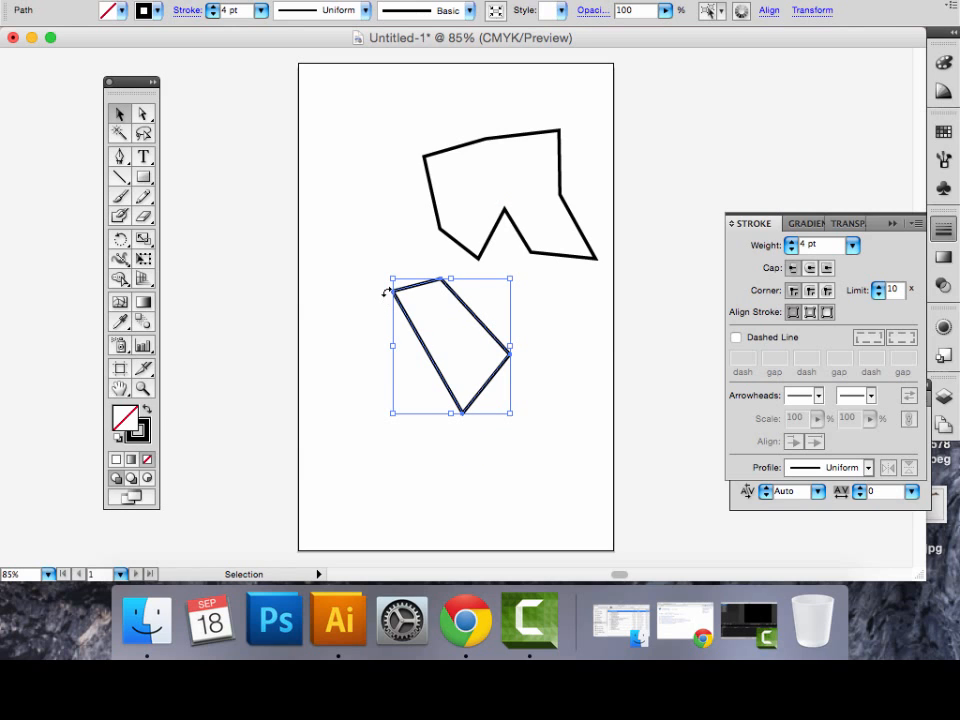
pyautogui.moveTo(387, 288)
pyautogui.mouseDown()
pyautogui.moveTo(358, 431)
pyautogui.moveTo(393, 281)
pyautogui.mouseUp()
pyautogui.moveTo(431, 328); pyautogui.dragTo(388, 153)
pyautogui.click(418, 298)
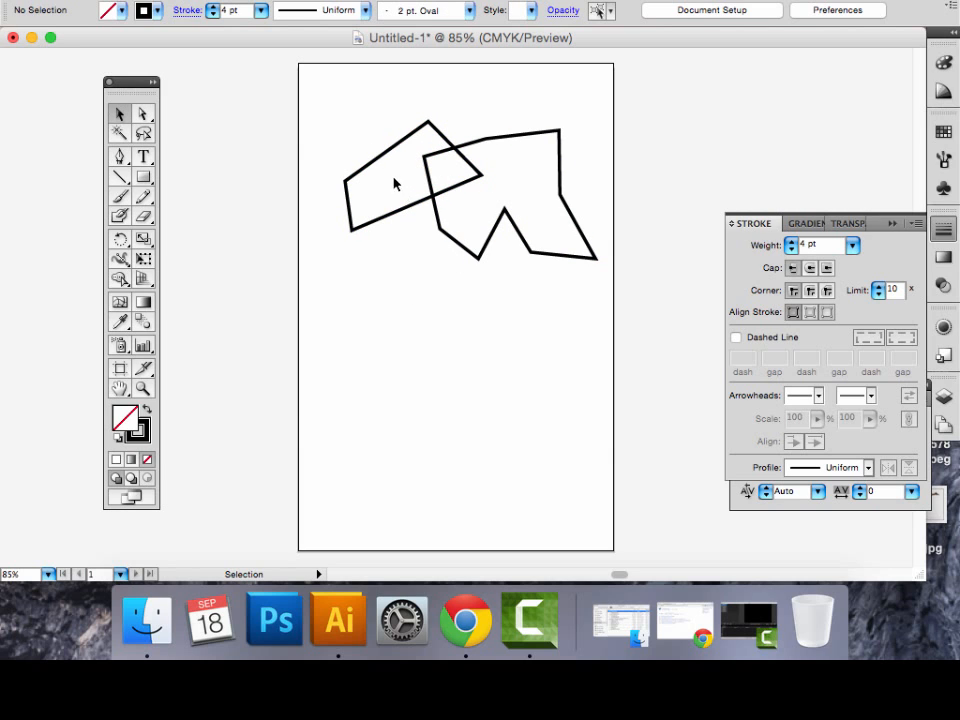
# Step: Fill the four-sided shape with a bright red, about C 2, M 97, Y 97, K 0
pyautogui.click(361, 176)
pyautogui.doubleClick(129, 428)
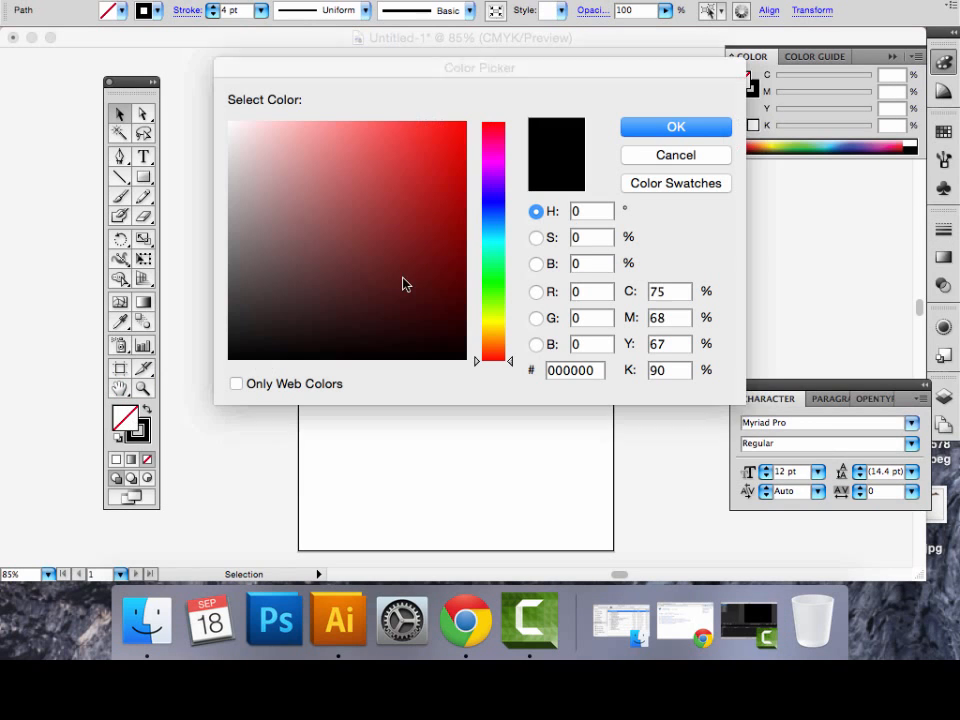
pyautogui.click(428, 141)
pyautogui.click(667, 131)
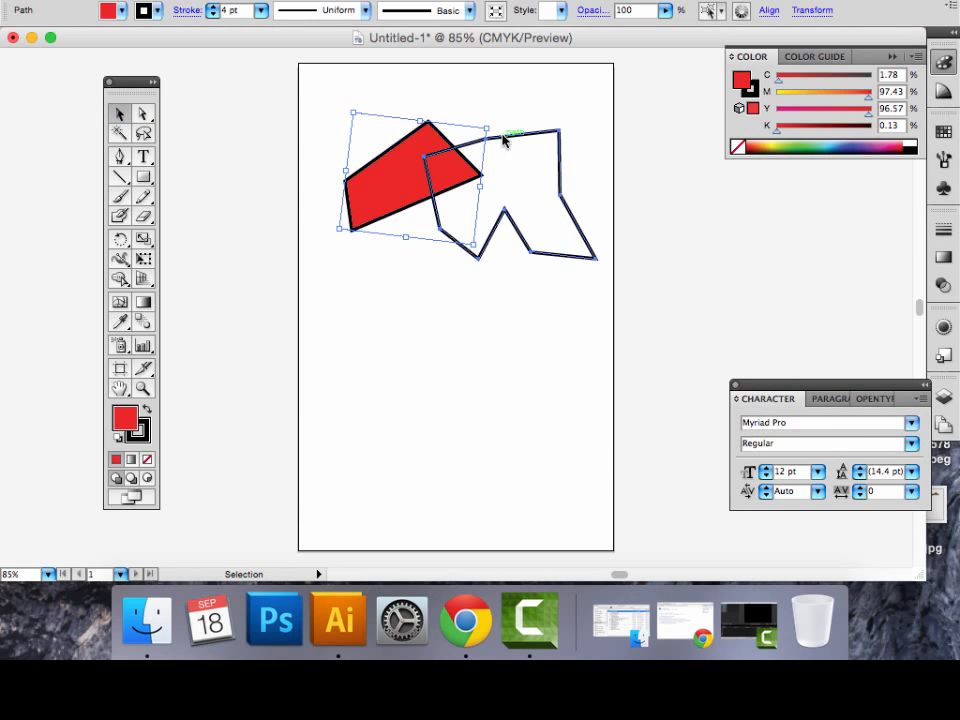
# Step: Fill the notched shape with a yellow of about C 16, M 5, Y 100, K 0, and deselect it
pyautogui.click(545, 132)
pyautogui.click(775, 145)
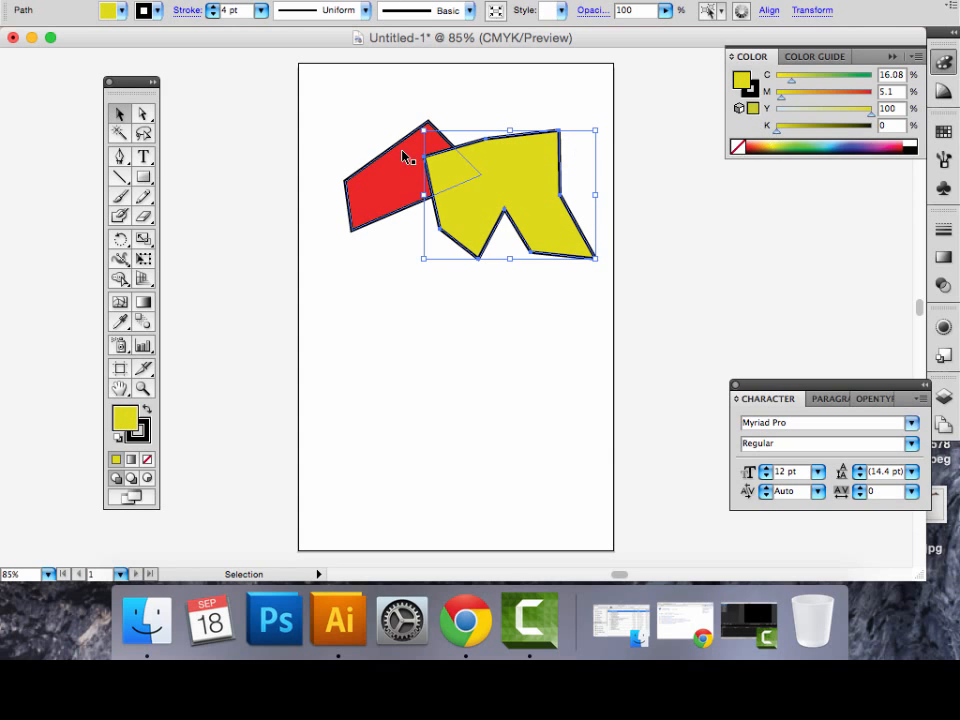
pyautogui.click(120, 115)
pyautogui.click(405, 210)
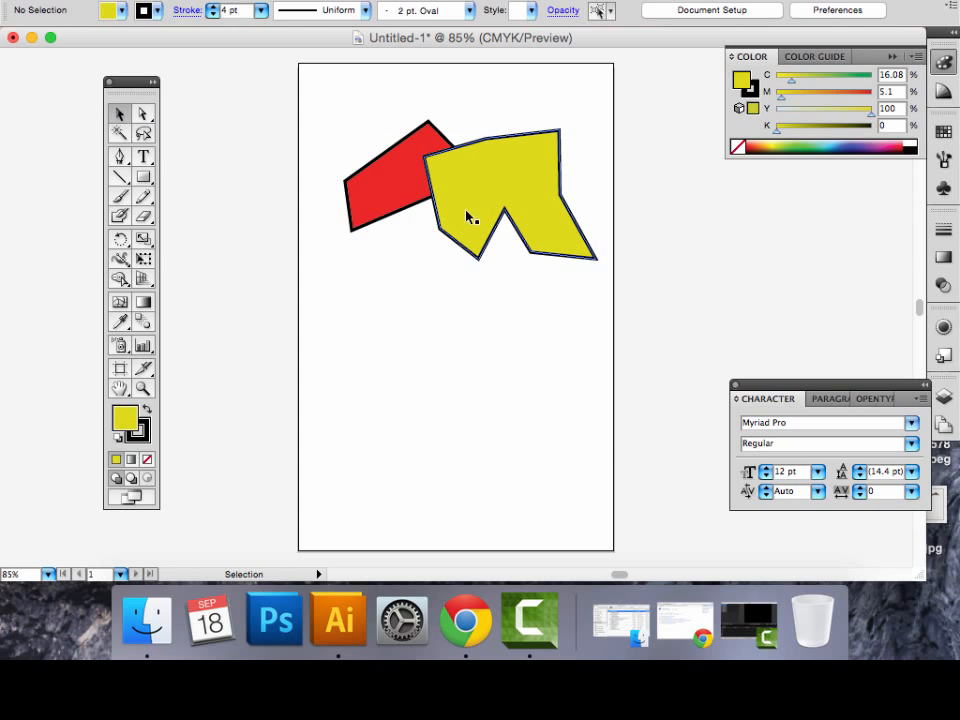
# Step: Delete the overlapping red and yellow shapes from the artboard
pyautogui.moveTo(408, 157); pyautogui.dragTo(508, 249)
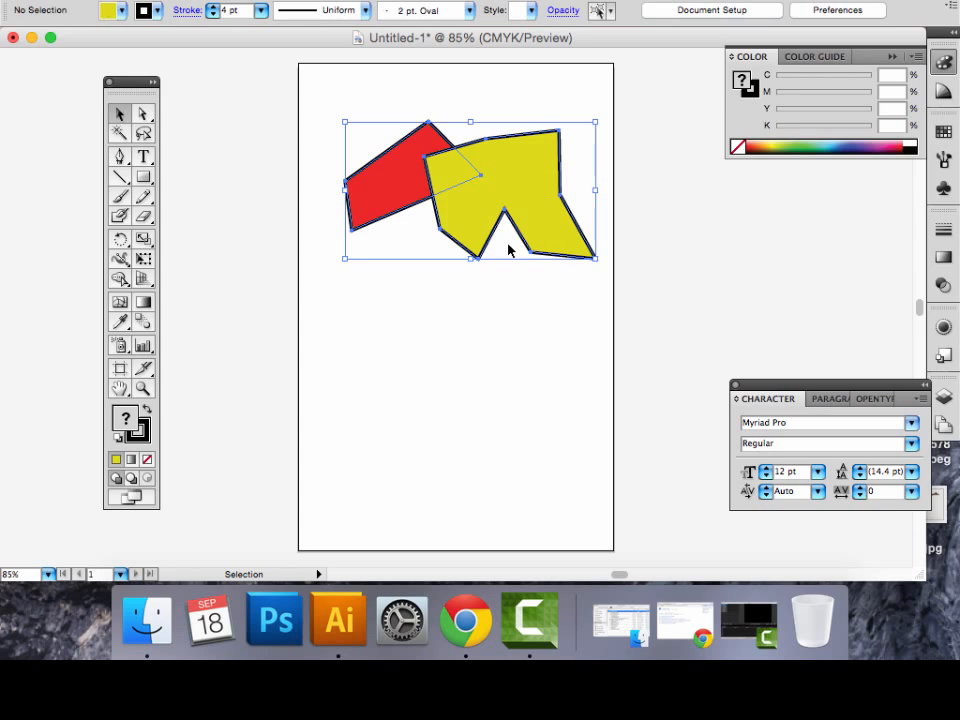
pyautogui.press('Delete')
# Step: Draw a closed five-anchor curved shape with the Pen tool across the lower half of the artboard, pulling out handles for smooth curves
pyautogui.click(120, 157)
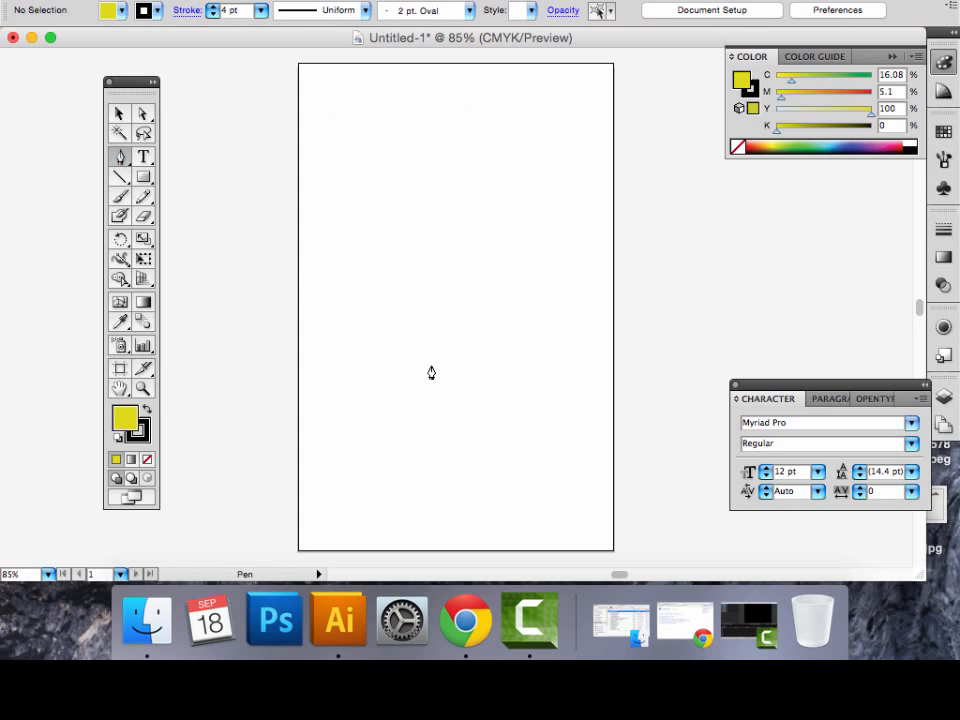
pyautogui.click(336, 385)
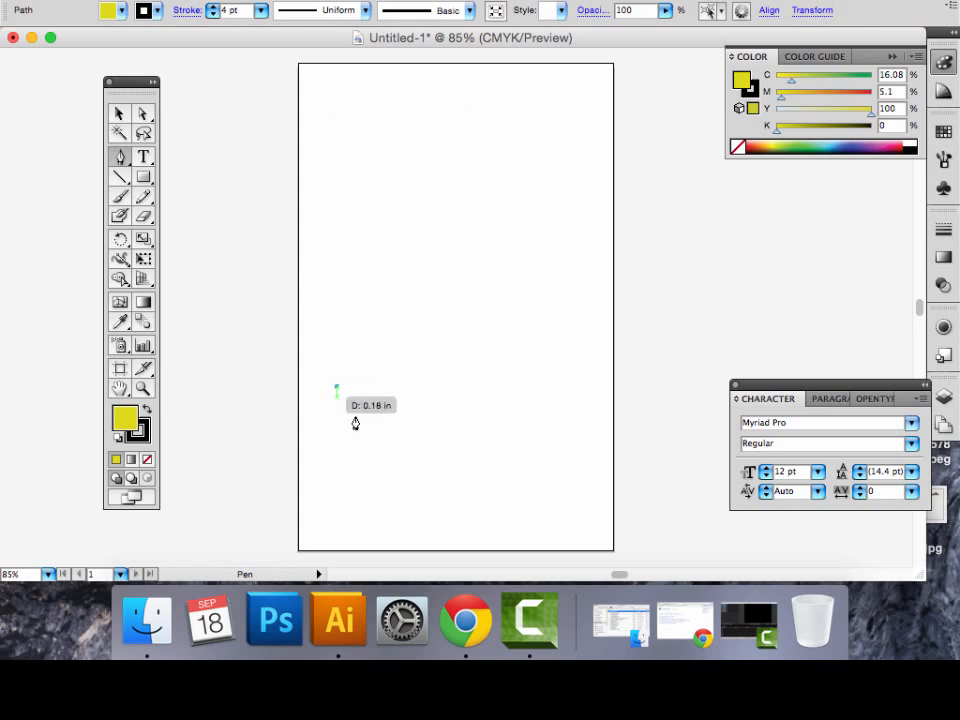
pyautogui.click(520, 265)
pyautogui.moveTo(520, 267); pyautogui.dragTo(645, 305)
pyautogui.moveTo(678, 401); pyautogui.dragTo(663, 446)
pyautogui.moveTo(547, 517); pyautogui.dragTo(476, 501)
pyautogui.moveTo(312, 482); pyautogui.dragTo(279, 433)
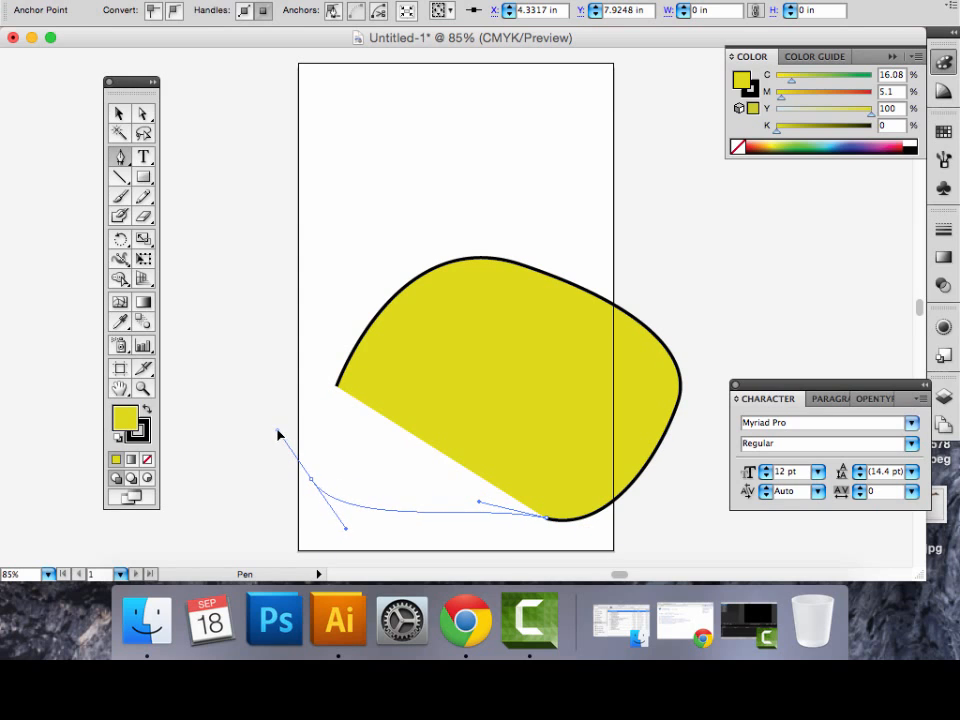
pyautogui.moveTo(337, 385)
pyautogui.mouseDown()
pyautogui.moveTo(328, 403)
pyautogui.moveTo(334, 394)
pyautogui.mouseUp()
# Step: Move the curved shape up and scale it down to about two thirds, and set its fill to none
pyautogui.press('v')
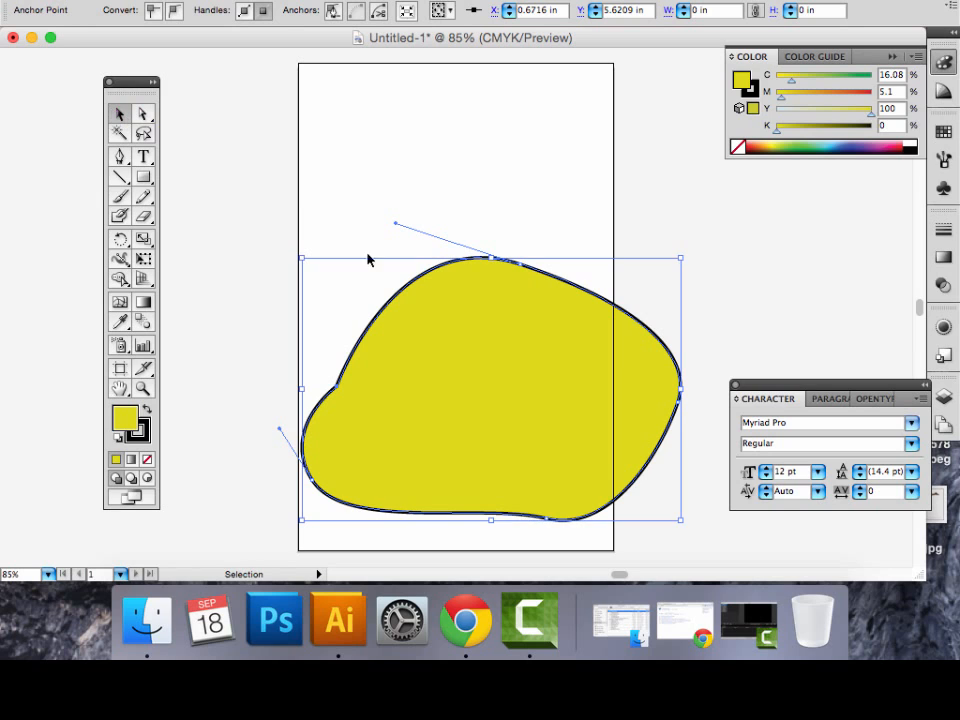
pyautogui.moveTo(456, 262); pyautogui.dragTo(426, 155)
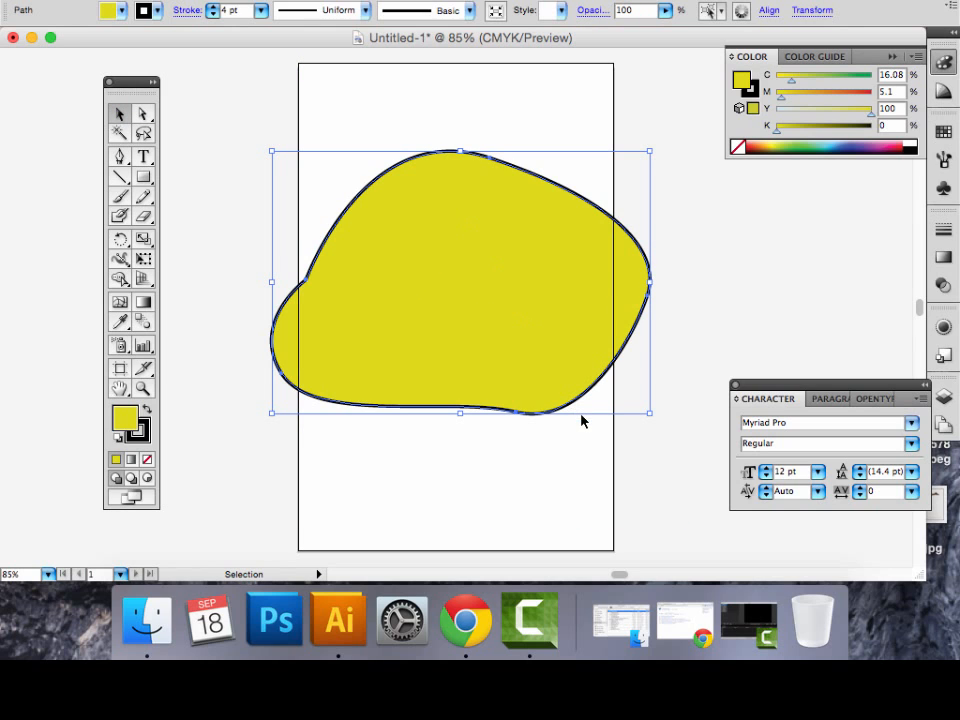
pyautogui.moveTo(650, 150); pyautogui.dragTo(539, 228)
pyautogui.click(146, 460)
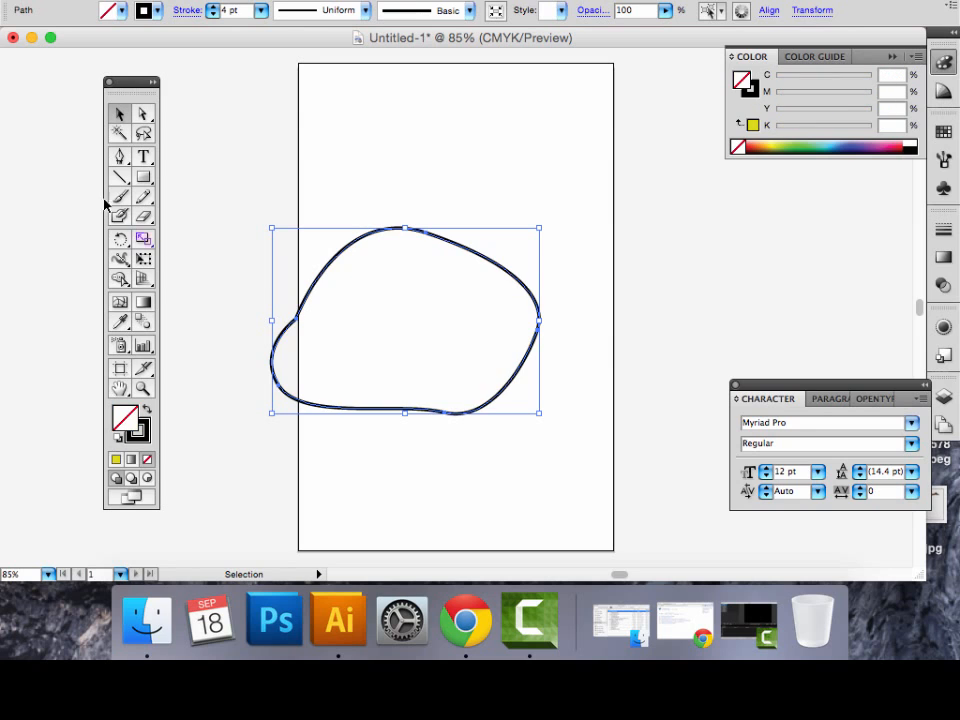
# Step: Move the curved outline's left notch anchor inward and its upper anchor downward with the Direct Selection tool
pyautogui.click(143, 114)
pyautogui.moveTo(297, 325); pyautogui.dragTo(328, 333)
pyautogui.moveTo(425, 237); pyautogui.dragTo(417, 279)
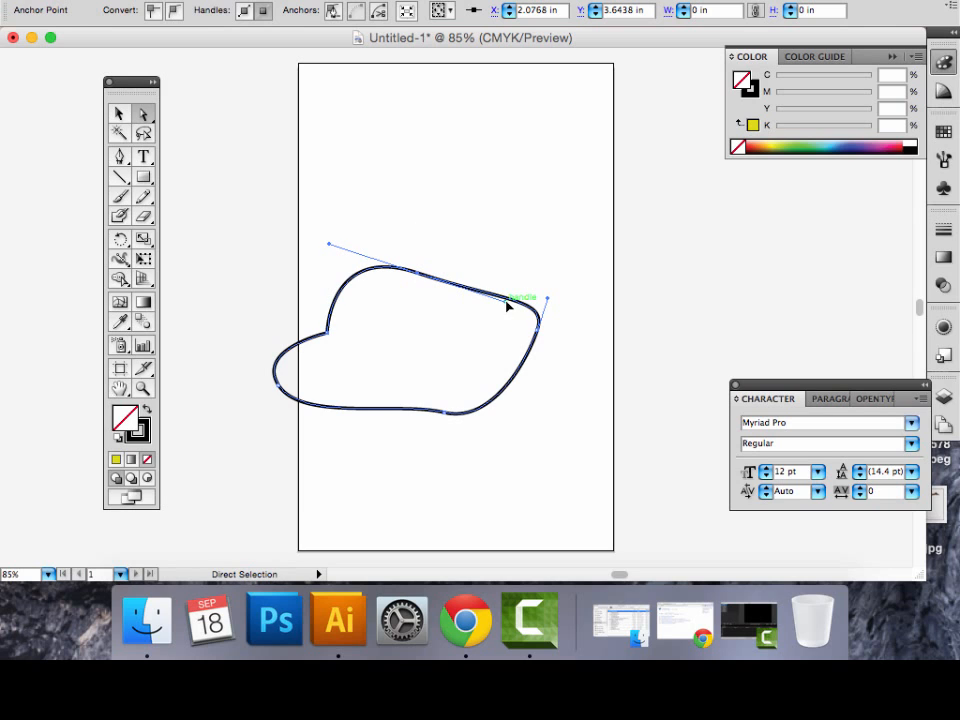
# Step: Swing the upper anchor's direction handles several times, leaving the curve sloping gently up to the right
pyautogui.moveTo(507, 304); pyautogui.dragTo(483, 236)
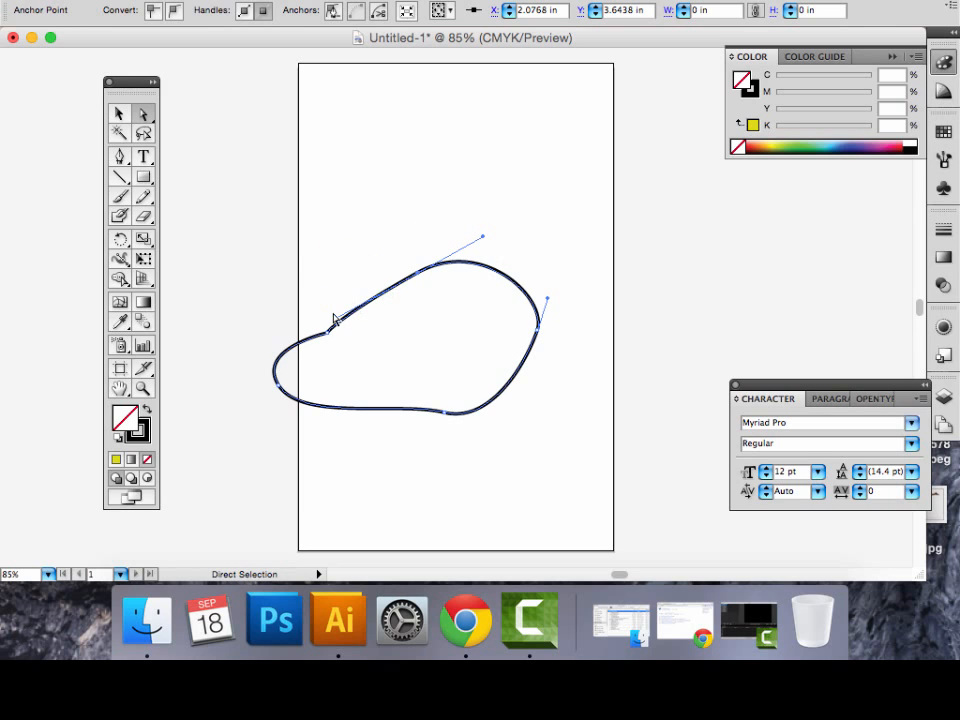
pyautogui.moveTo(335, 318); pyautogui.dragTo(310, 233)
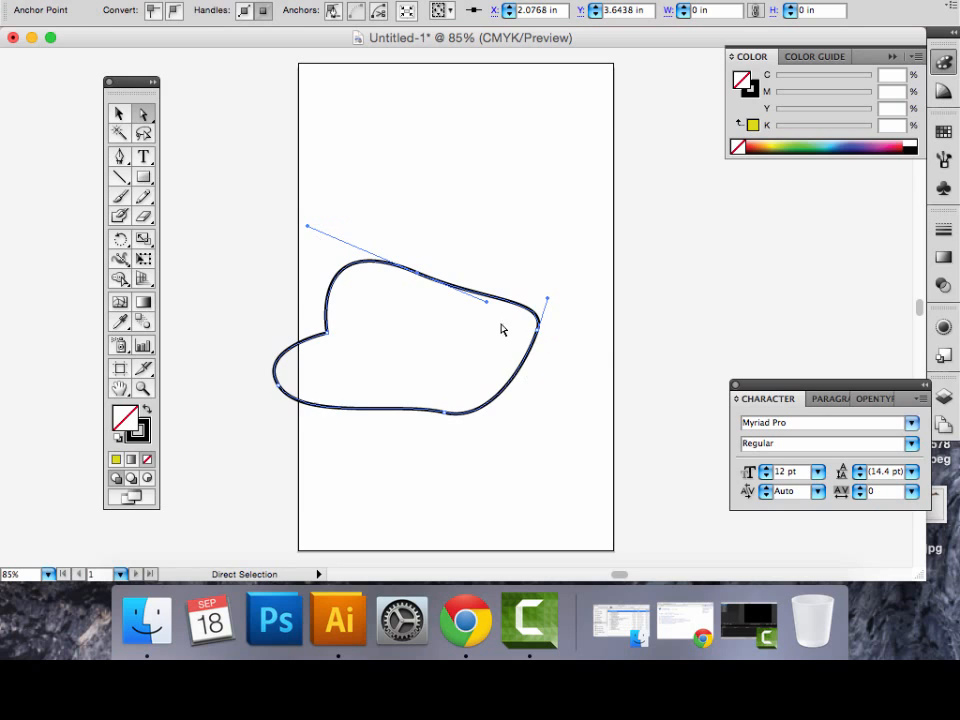
pyautogui.moveTo(485, 305); pyautogui.dragTo(463, 266)
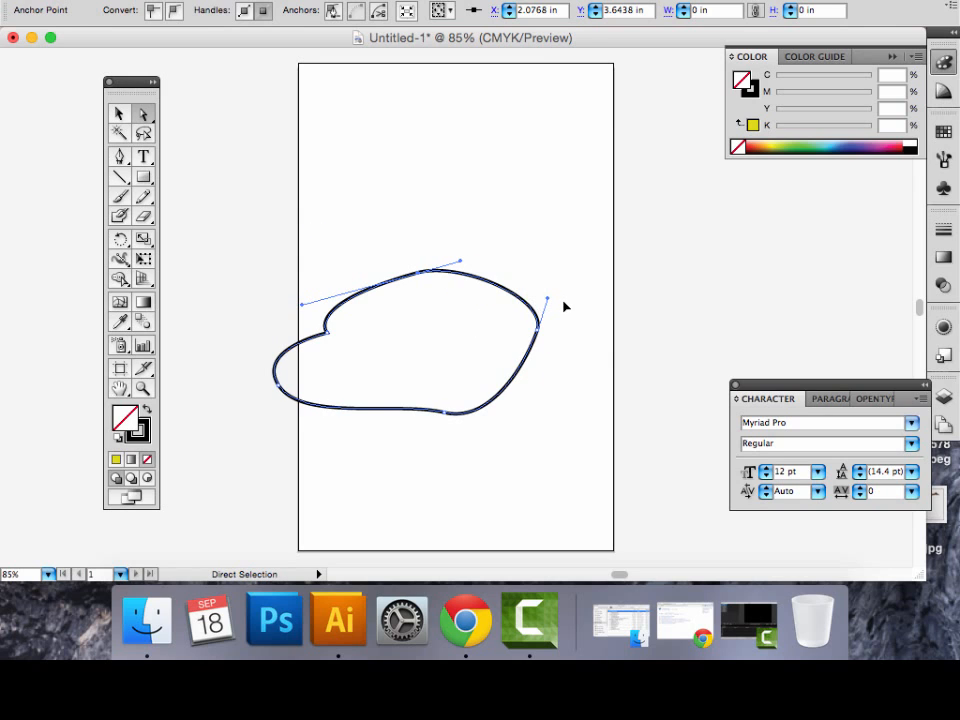
# Step: Pull the right anchor's upper handle inward for a concave edge, move the bottom anchor up and left, and deselect the outline
pyautogui.moveTo(547, 298); pyautogui.dragTo(418, 338)
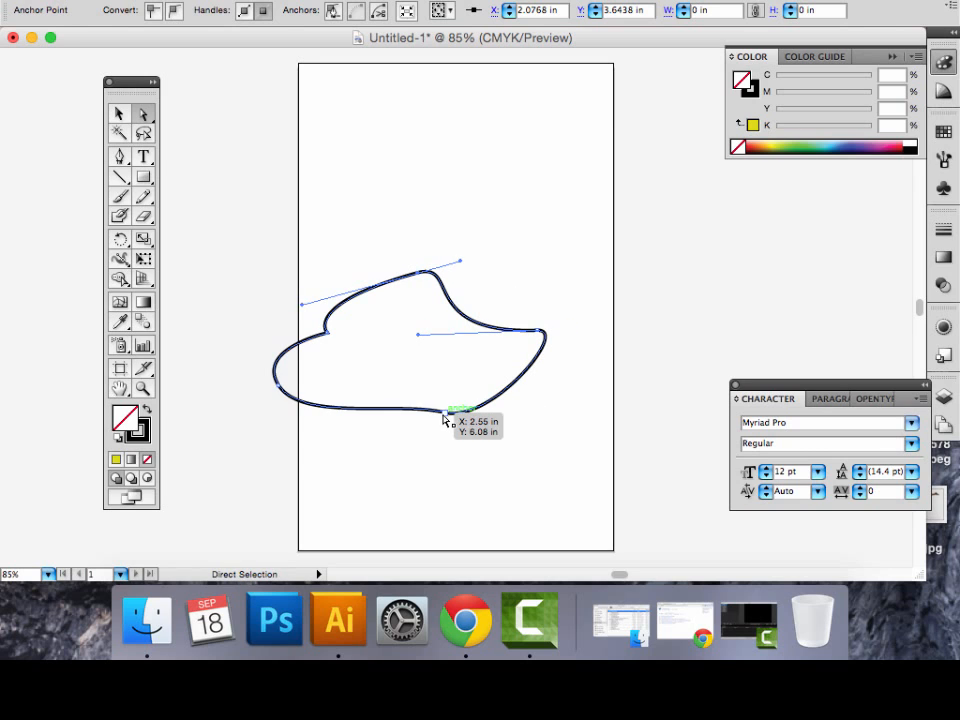
pyautogui.moveTo(447, 411); pyautogui.dragTo(428, 418)
pyautogui.click(120, 116)
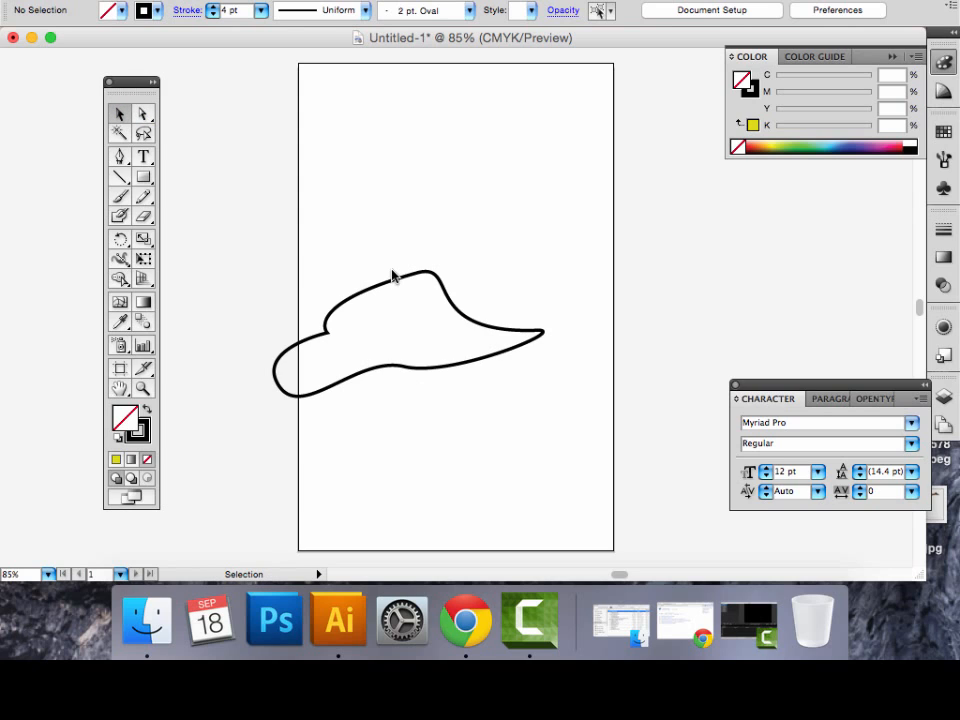
# Step: Duplicate the curved outline, place the copy directly above the original, and deselect it
pyautogui.moveTo(321, 263); pyautogui.dragTo(454, 424)
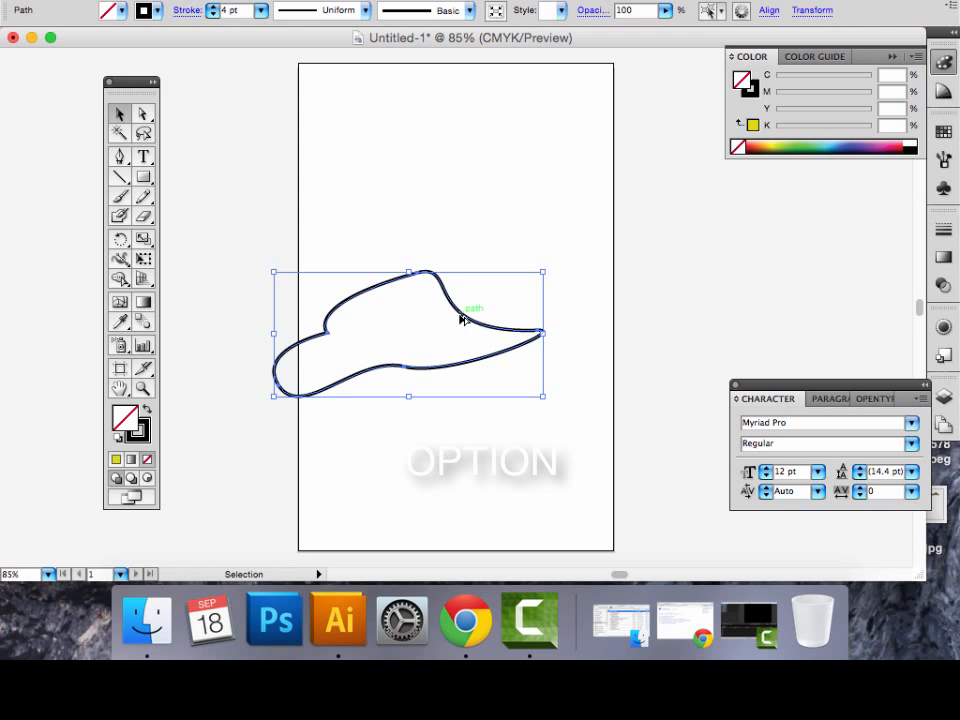
pyautogui.moveTo(461, 317); pyautogui.dragTo(559, 265)
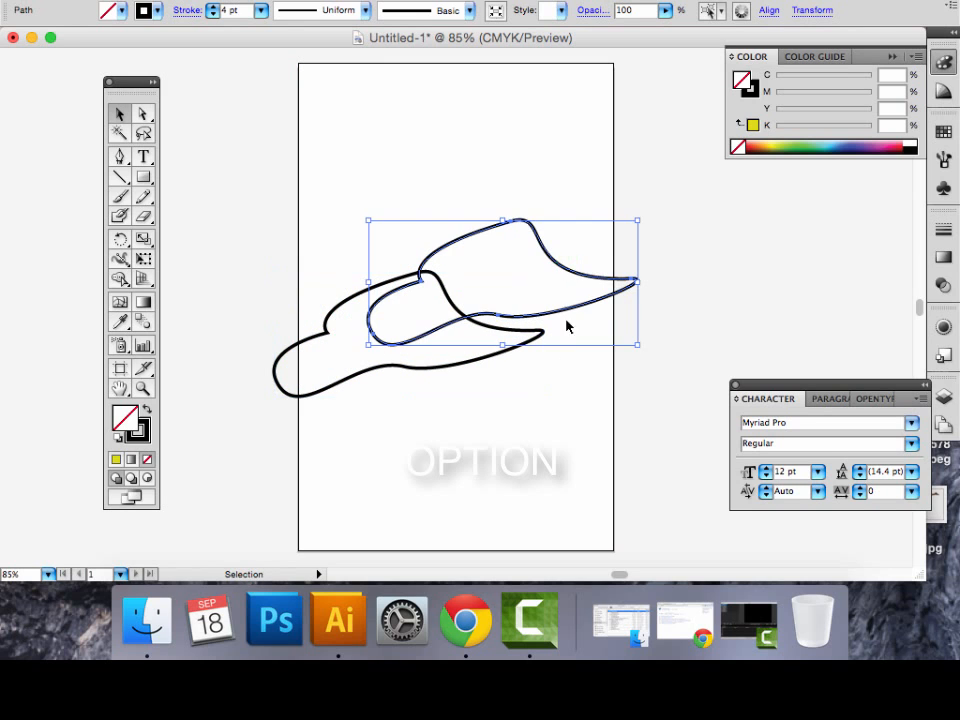
pyautogui.click(439, 347)
pyautogui.moveTo(446, 246); pyautogui.dragTo(356, 180)
pyautogui.click(538, 396)
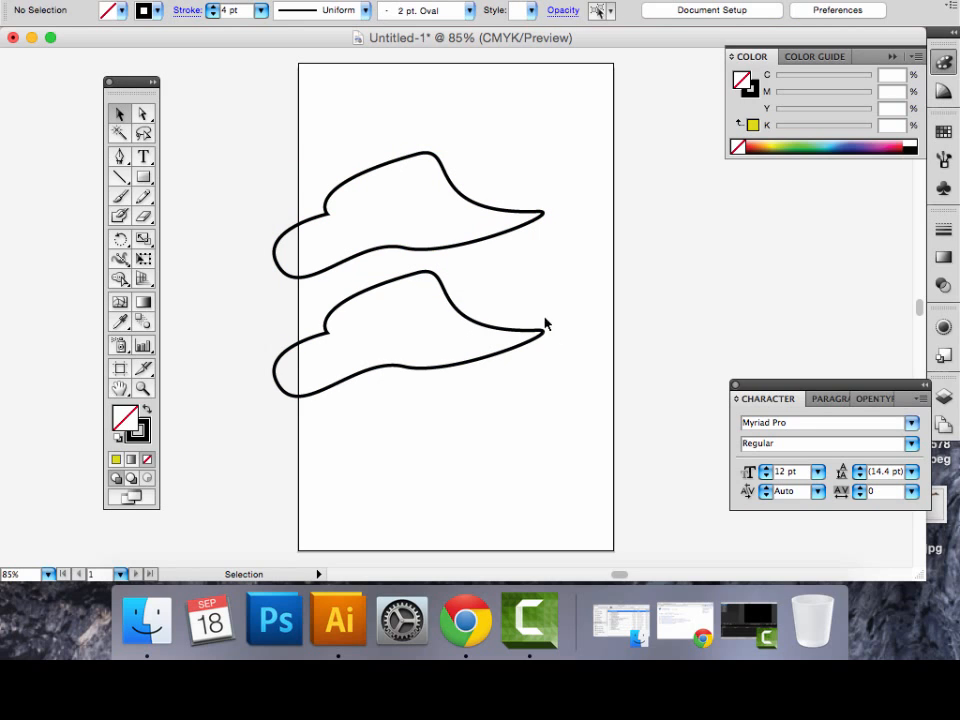
# Step: Select both curved outlines together and move them right so they sit horizontally centred within the artboard
pyautogui.moveTo(291, 171); pyautogui.dragTo(439, 380)
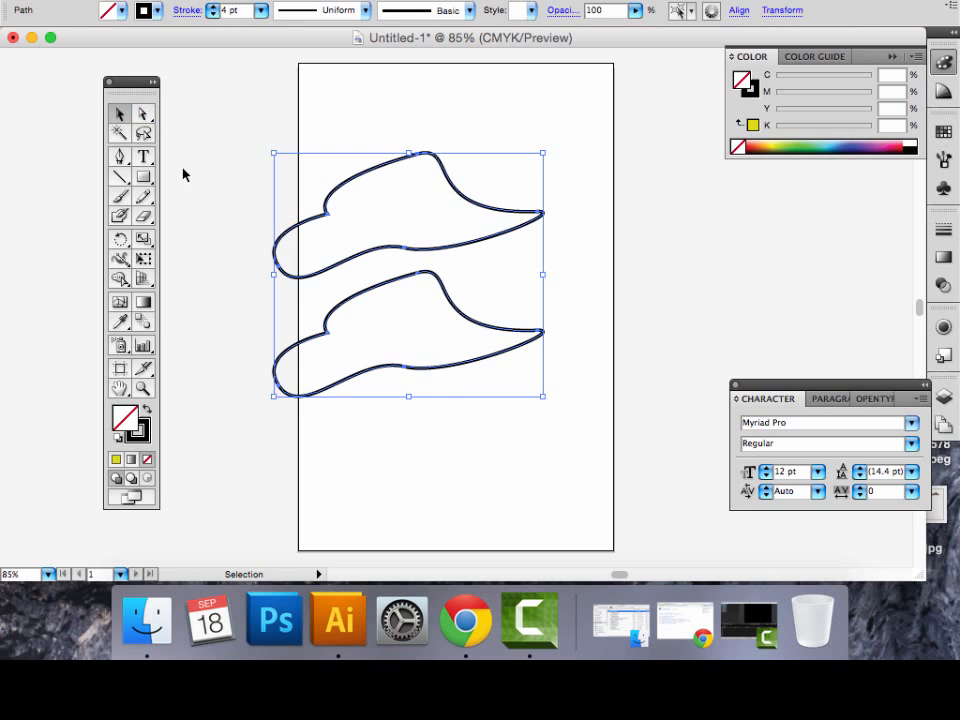
pyautogui.click(172, 136)
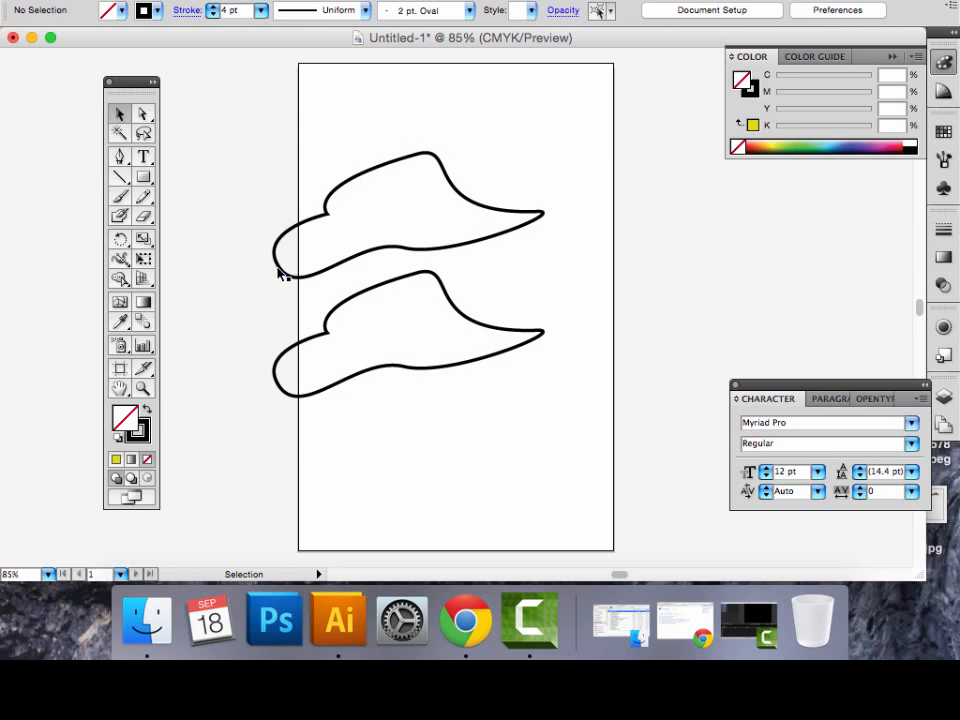
pyautogui.moveTo(318, 205); pyautogui.dragTo(432, 297)
pyautogui.click(433, 386)
pyautogui.moveTo(380, 215); pyautogui.dragTo(485, 427)
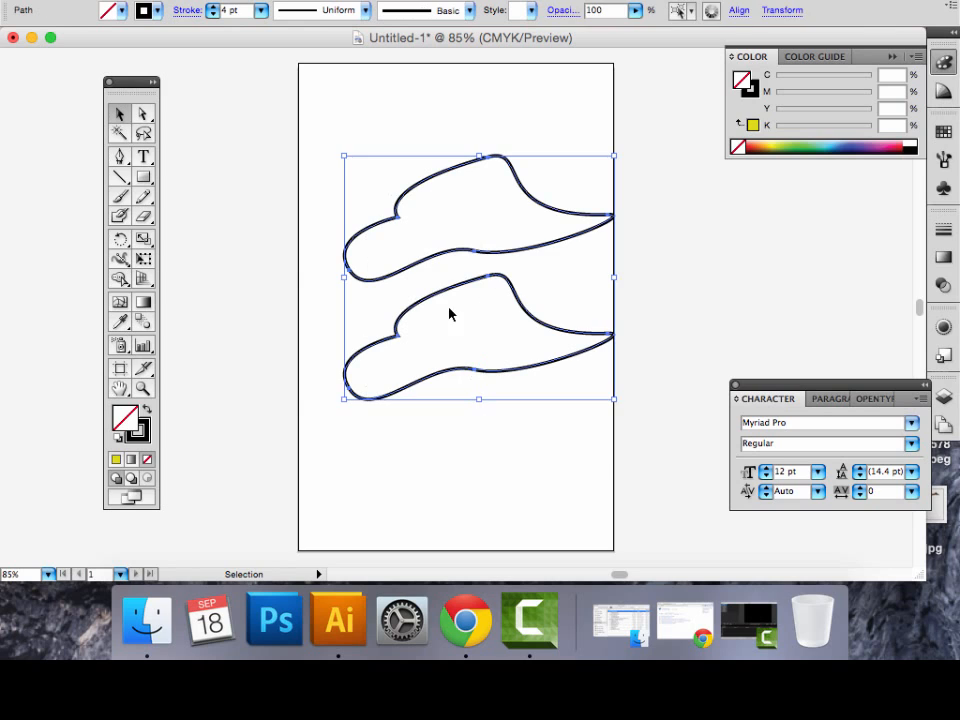
pyautogui.moveTo(445, 291); pyautogui.dragTo(422, 291)
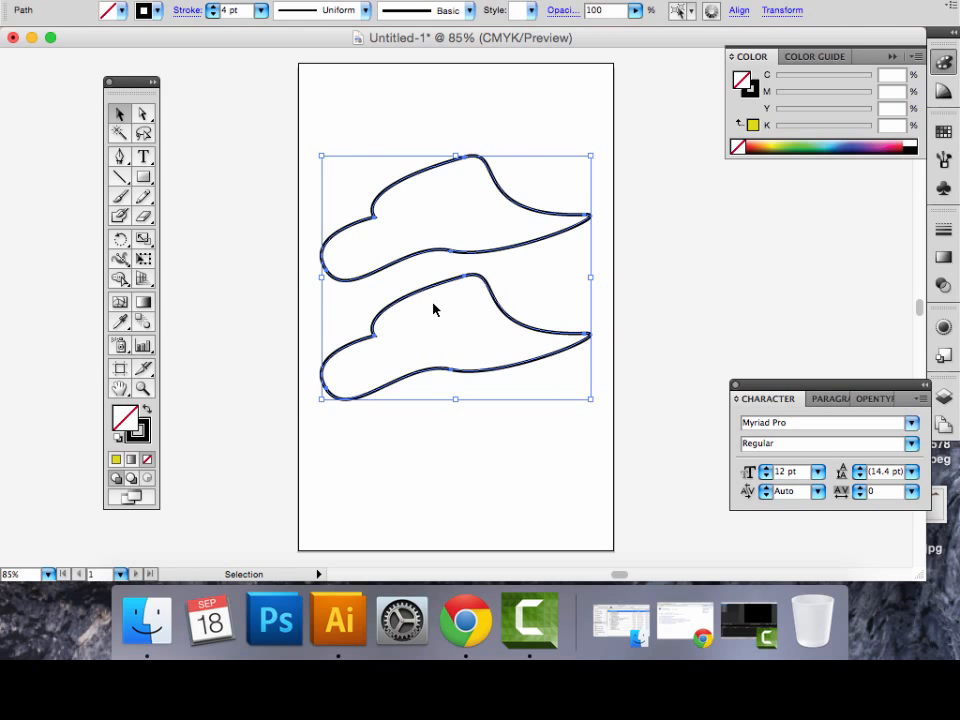